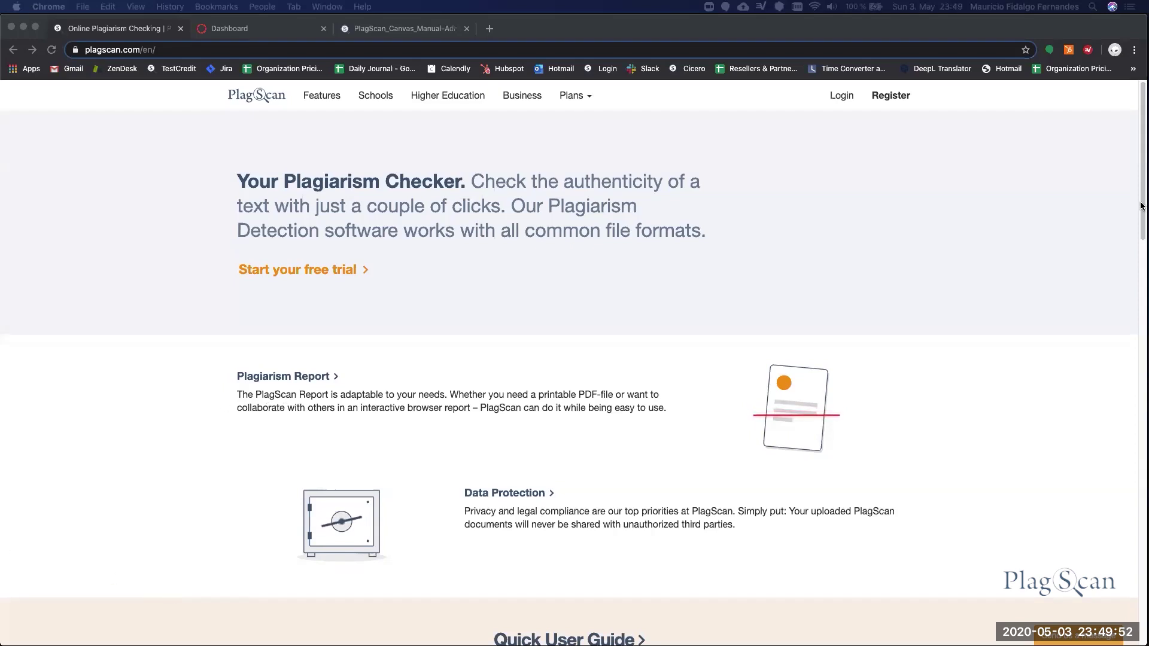
Open PlagScan's Canvas integration page through the website's LMS integration and API section
left_click(1142, 161)
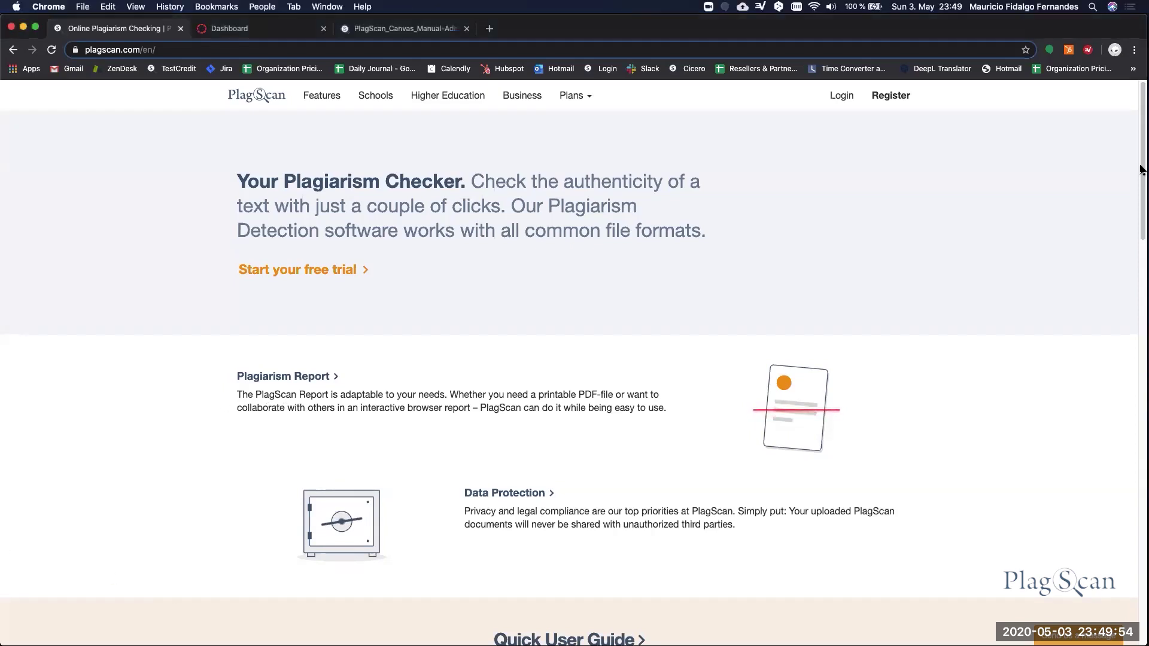
scroll(1143, 243, "down", 3)
left_click_drag(1142, 242, 898, 613)
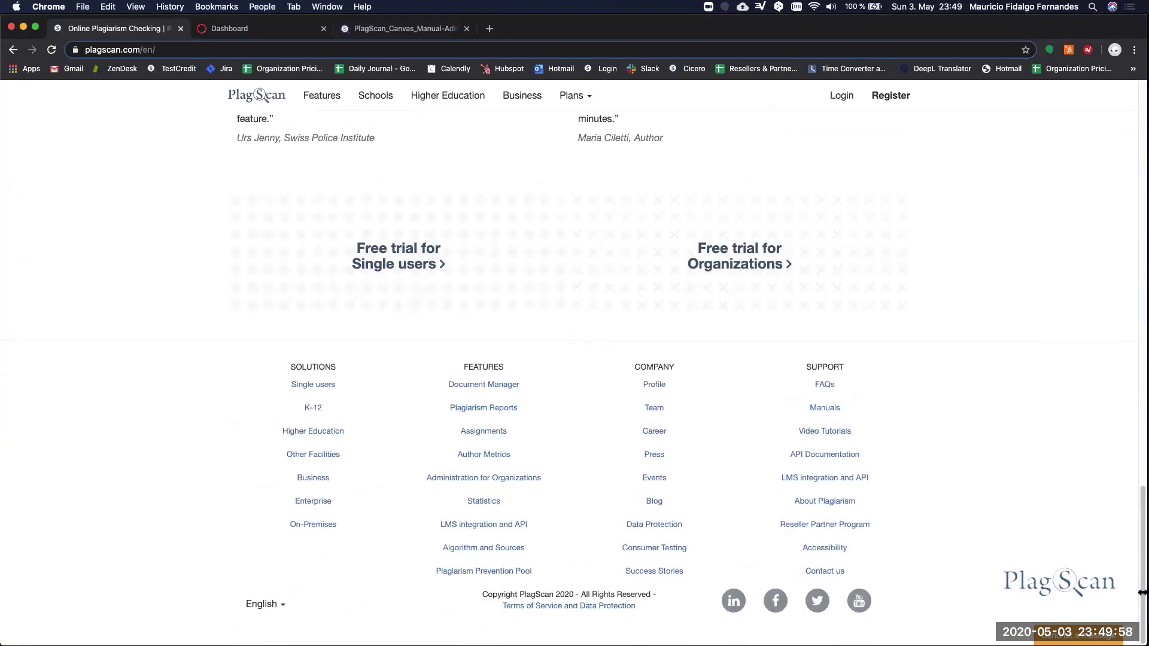
left_click(819, 478)
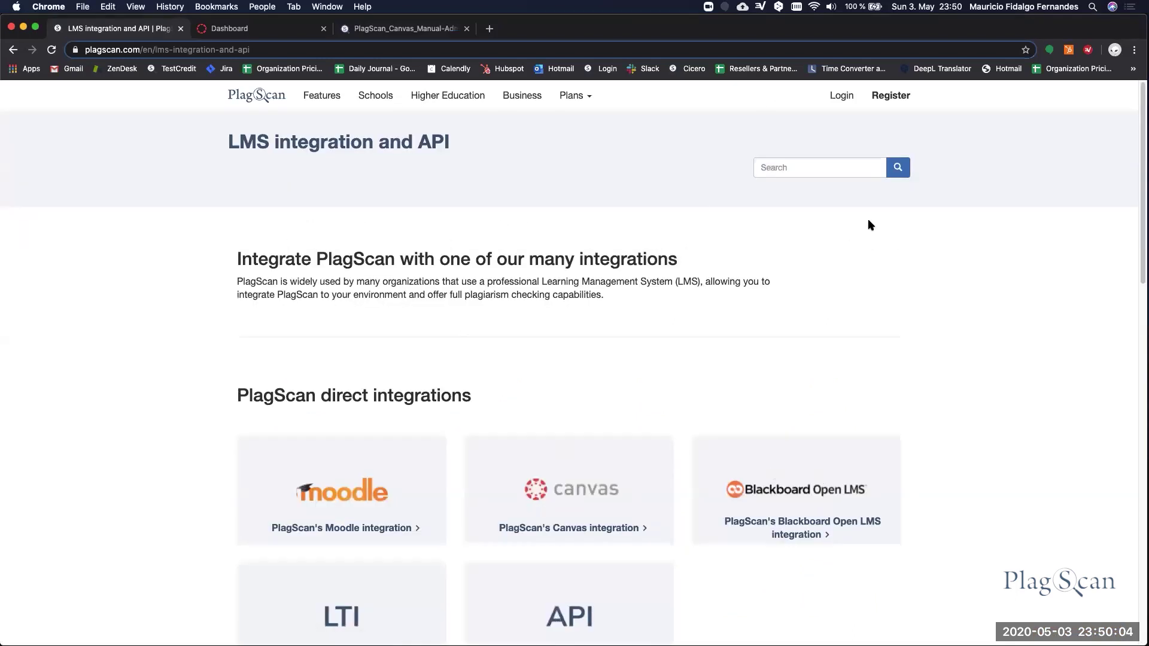
scroll(928, 249, "down", 2)
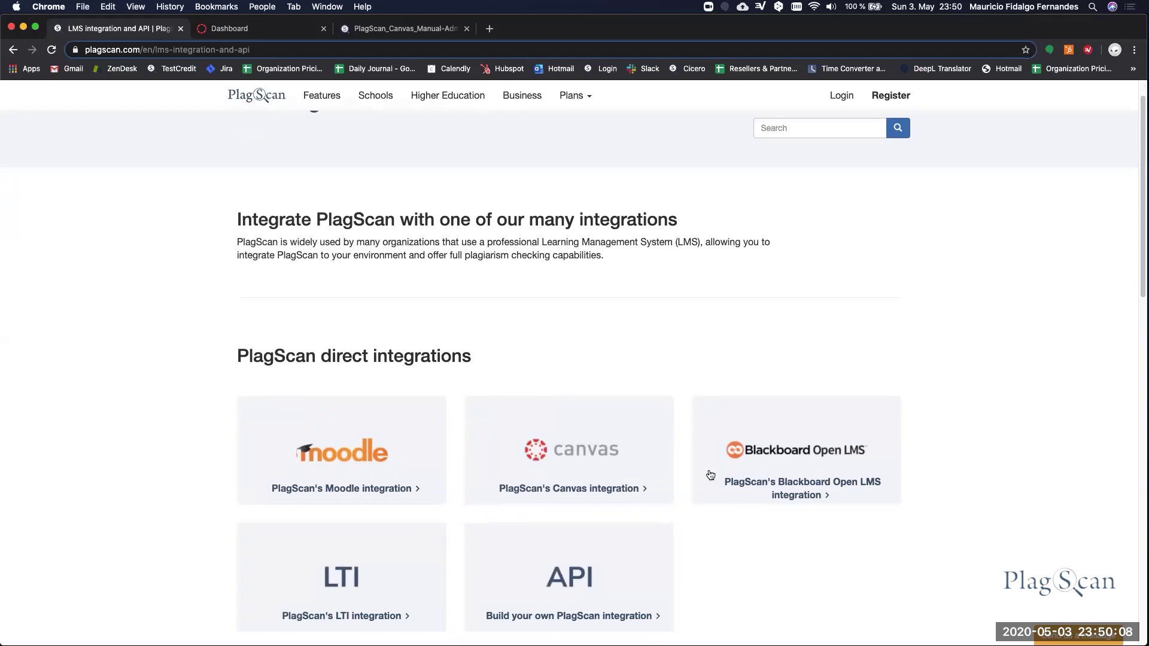
left_click(582, 446)
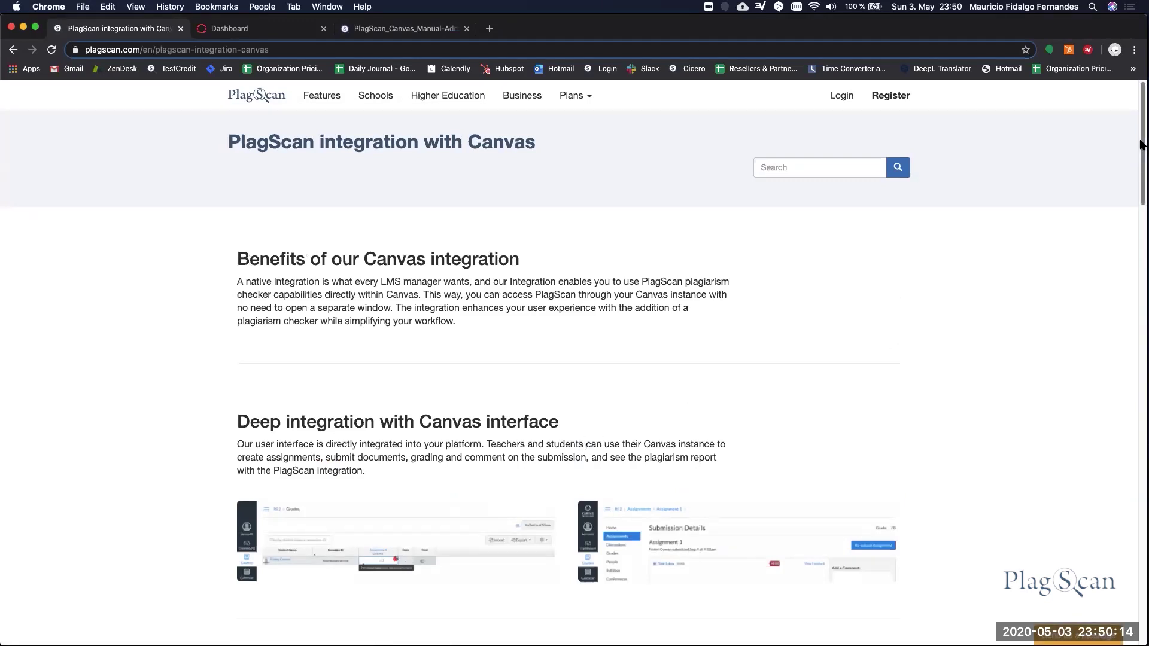
Review the Canvas integration page through its Get Started instructions and view the Canvas administrator manual
scroll(1141, 144, "down", 5)
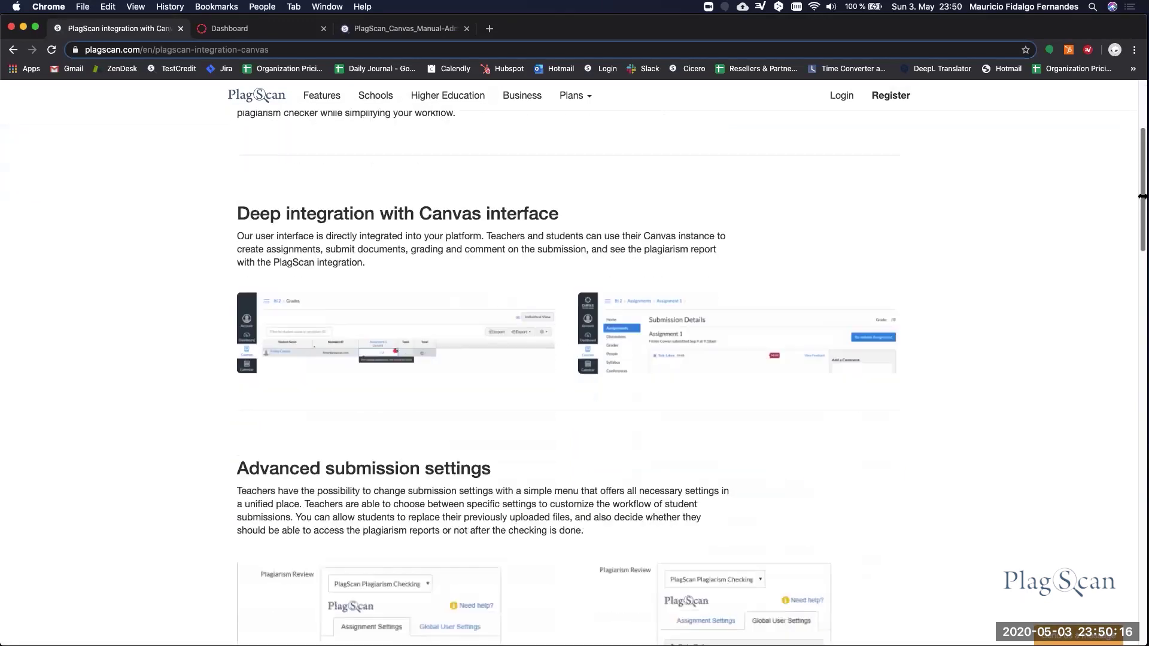
scroll(1142, 250, "down", 12)
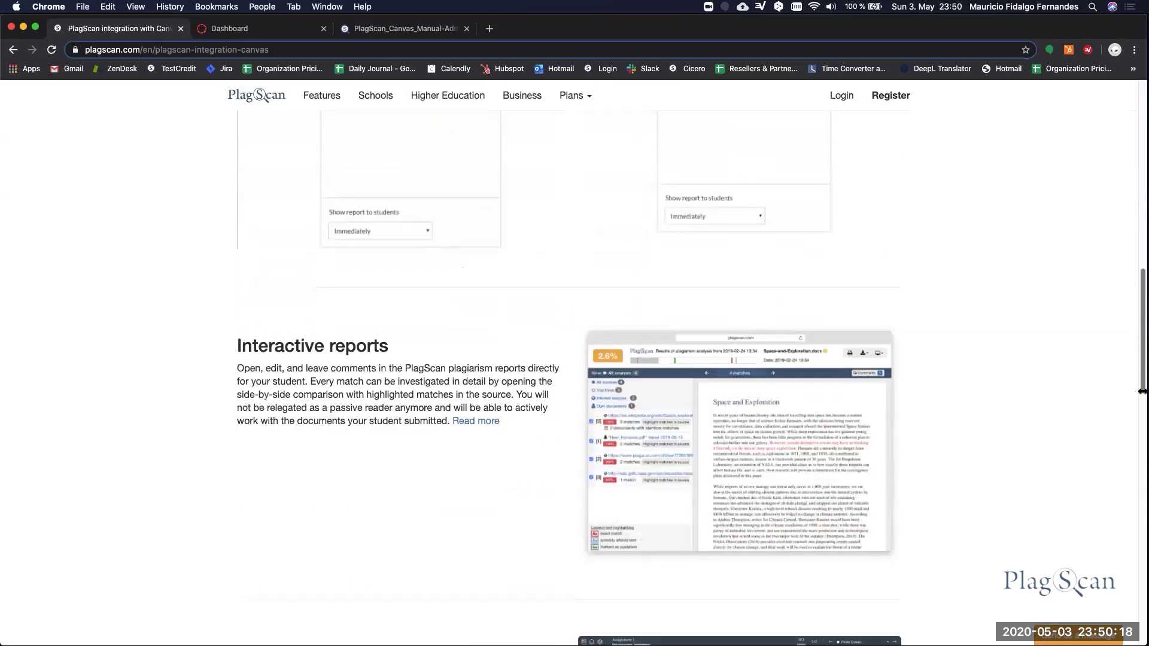
scroll(1143, 465, "down", 10)
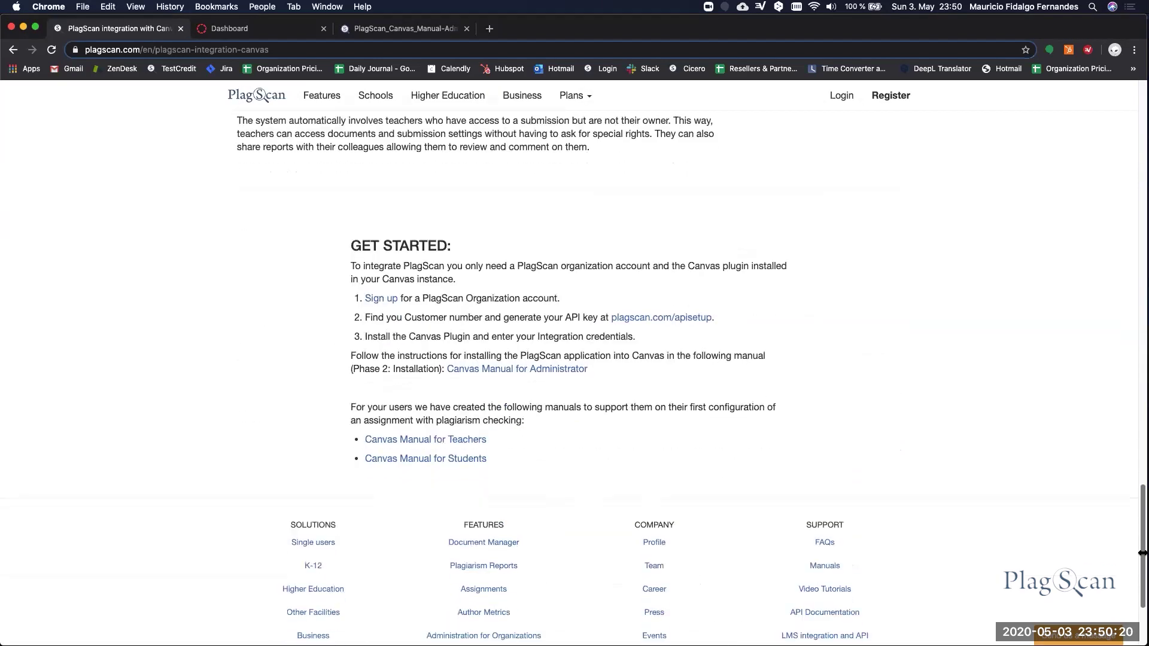
scroll(1142, 559, "down", 1)
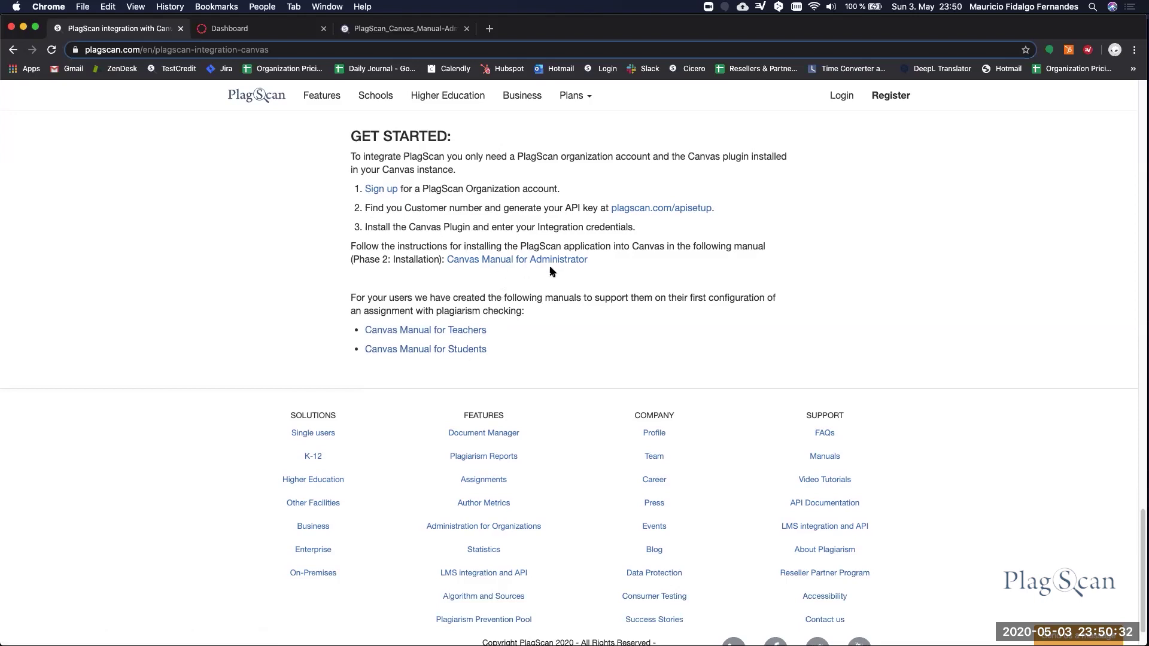
left_click(399, 31)
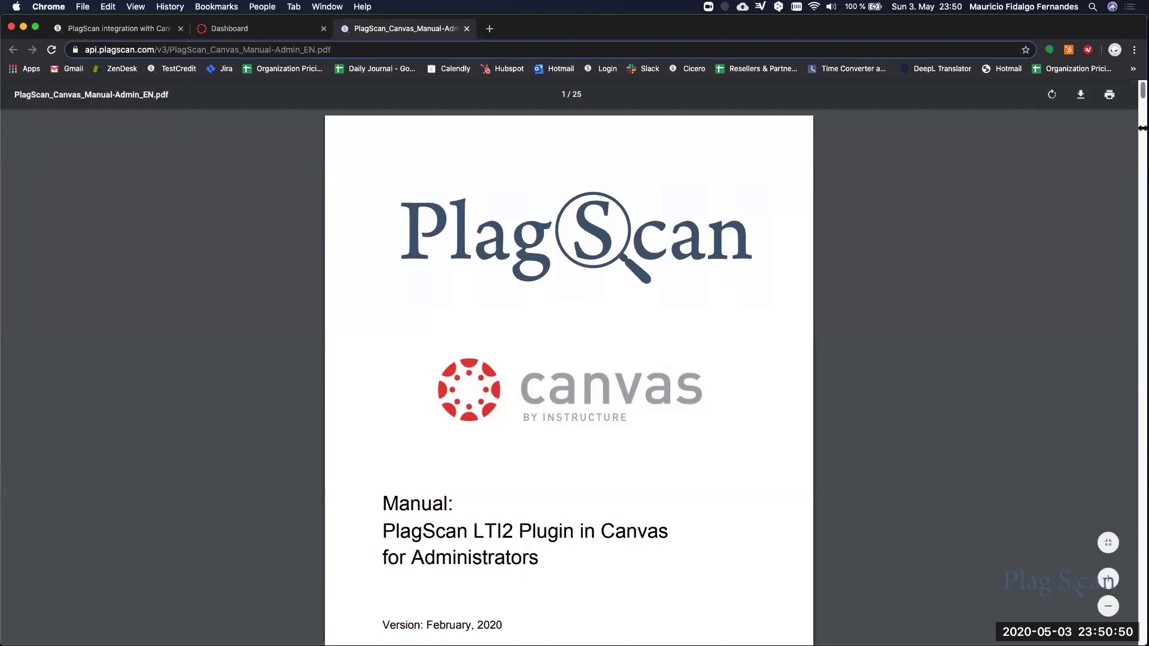
Return to the PlagScan website and sign in to the administrator account with the prefilled credentials
left_click(144, 32)
scroll(746, 263, "up", 1)
scroll(746, 264, "up", 15)
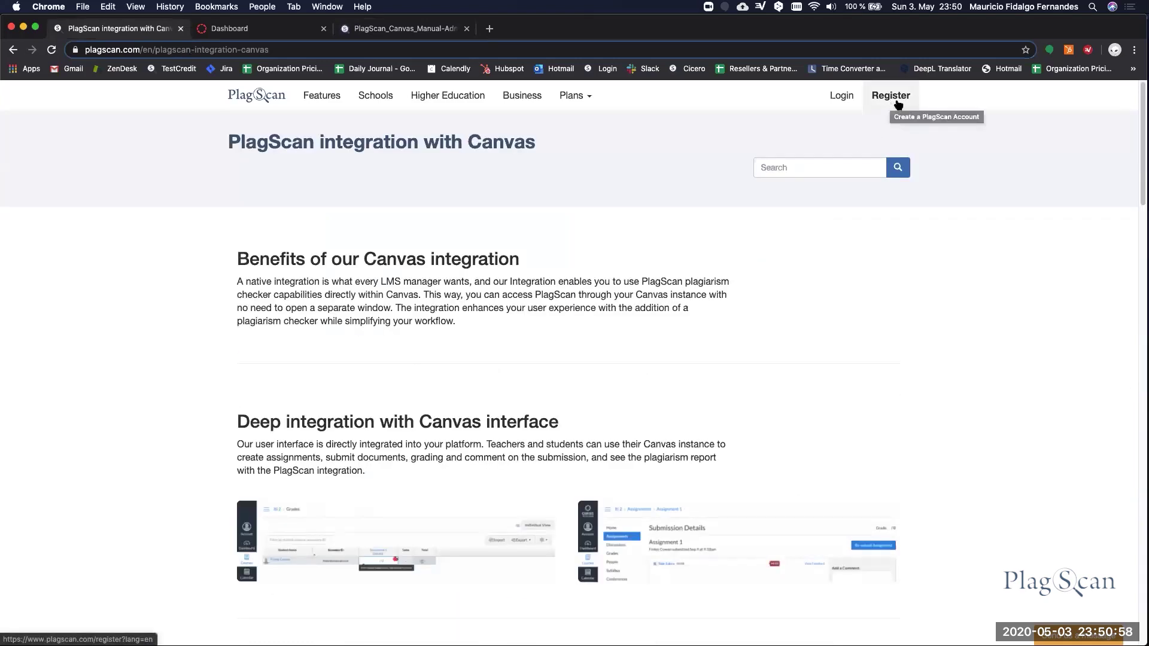
left_click(839, 97)
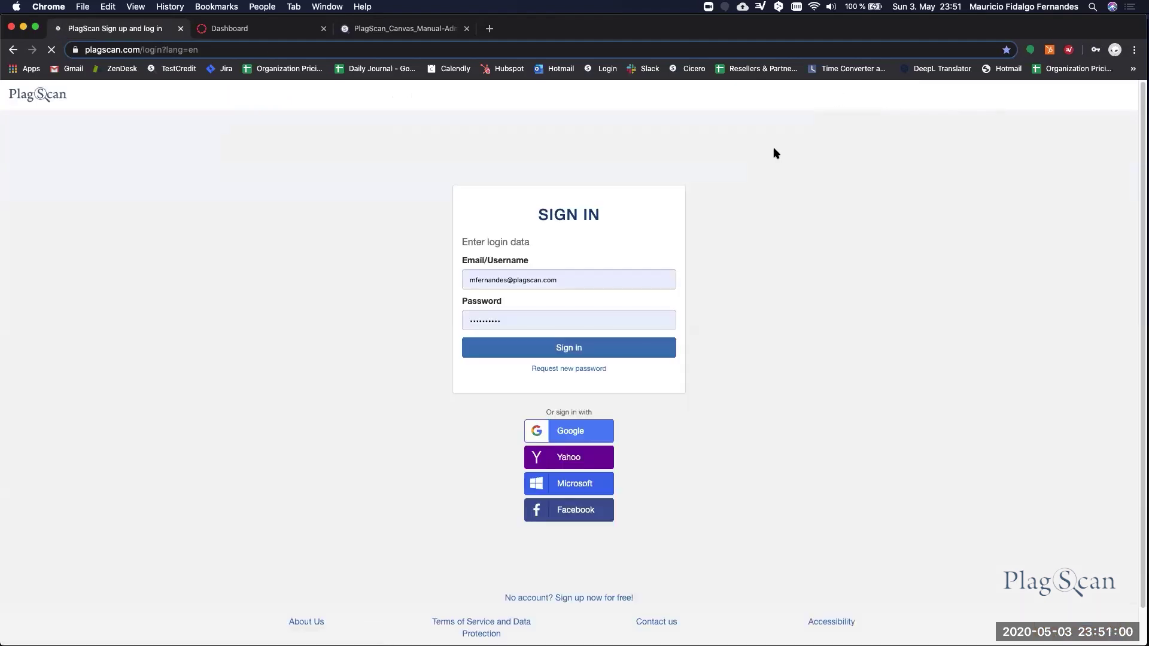
left_click(543, 349)
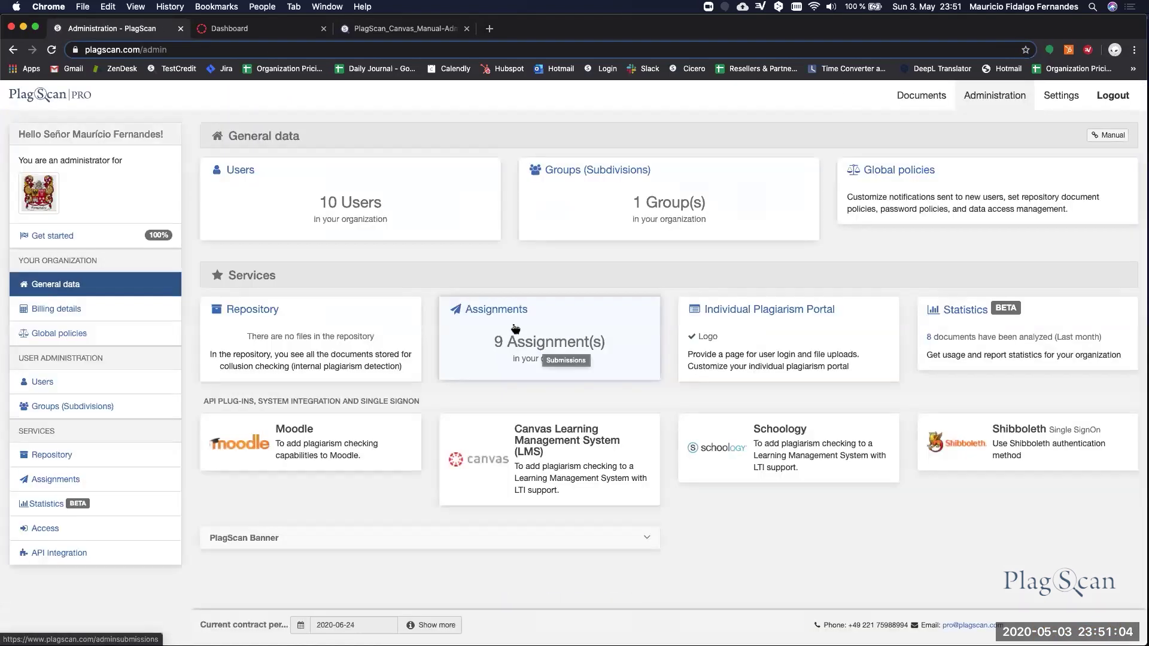
Consult the manual's page 5 on generating the API key and copying the Canvas Registration URL, and return to PlagScan's administration page
left_click(417, 30)
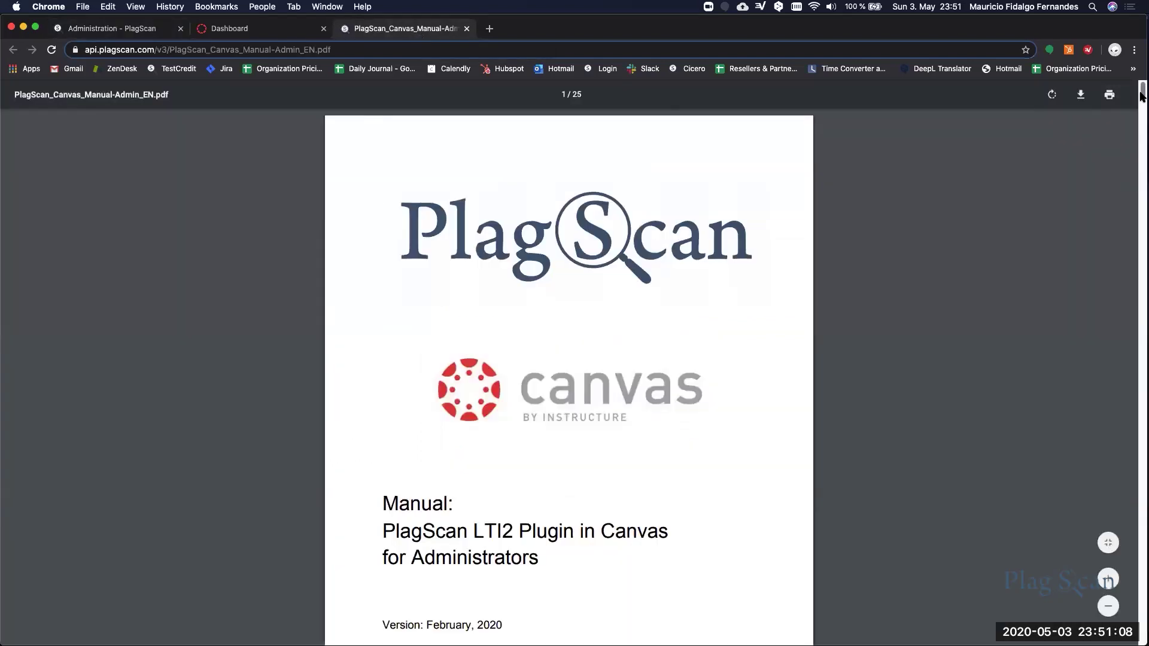
scroll(1142, 101, "down", 2)
left_click_drag(1142, 101, 1141, 181)
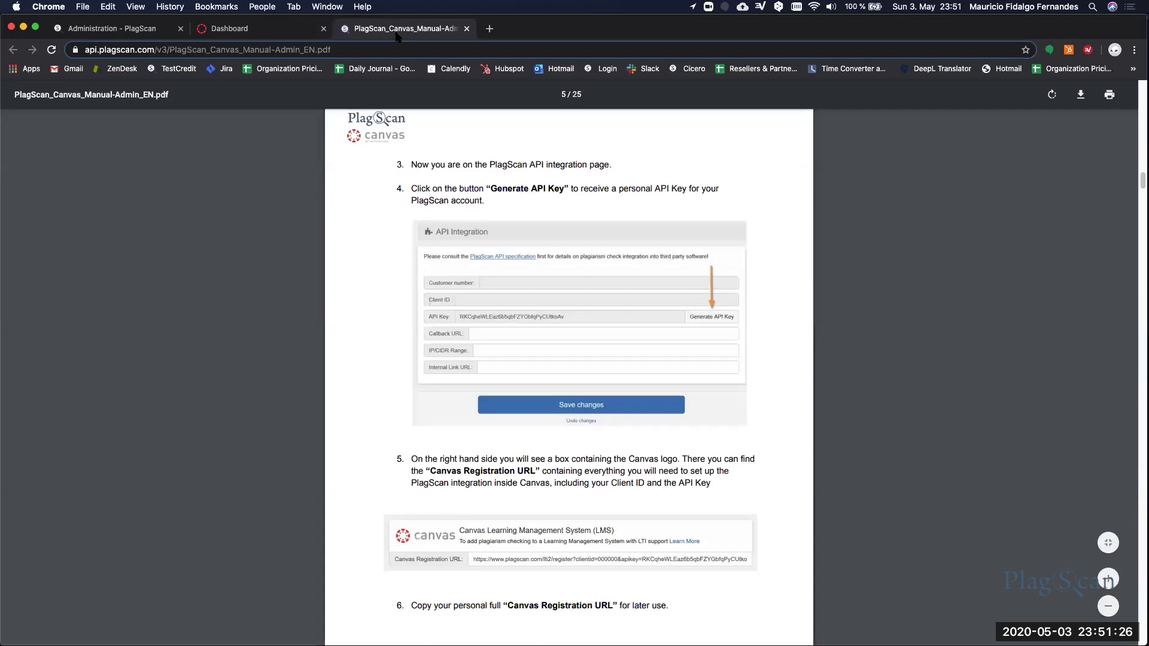
left_click(107, 34)
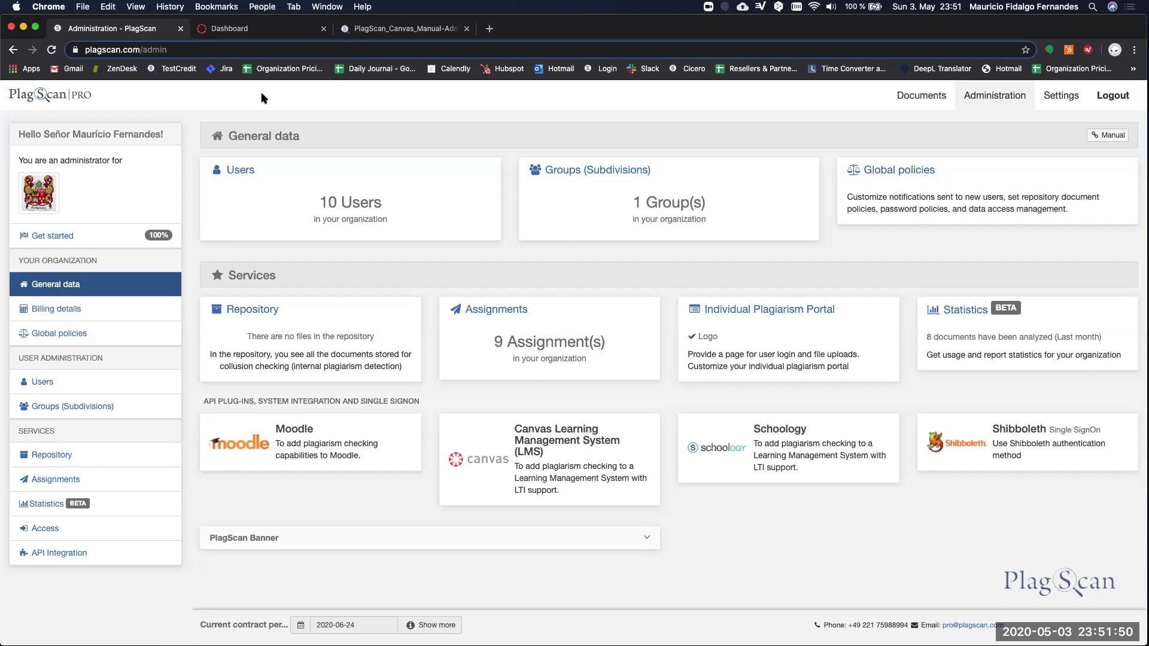
Switch to Canvas, open the Kick off 1 course and start a new assignment
left_click(260, 31)
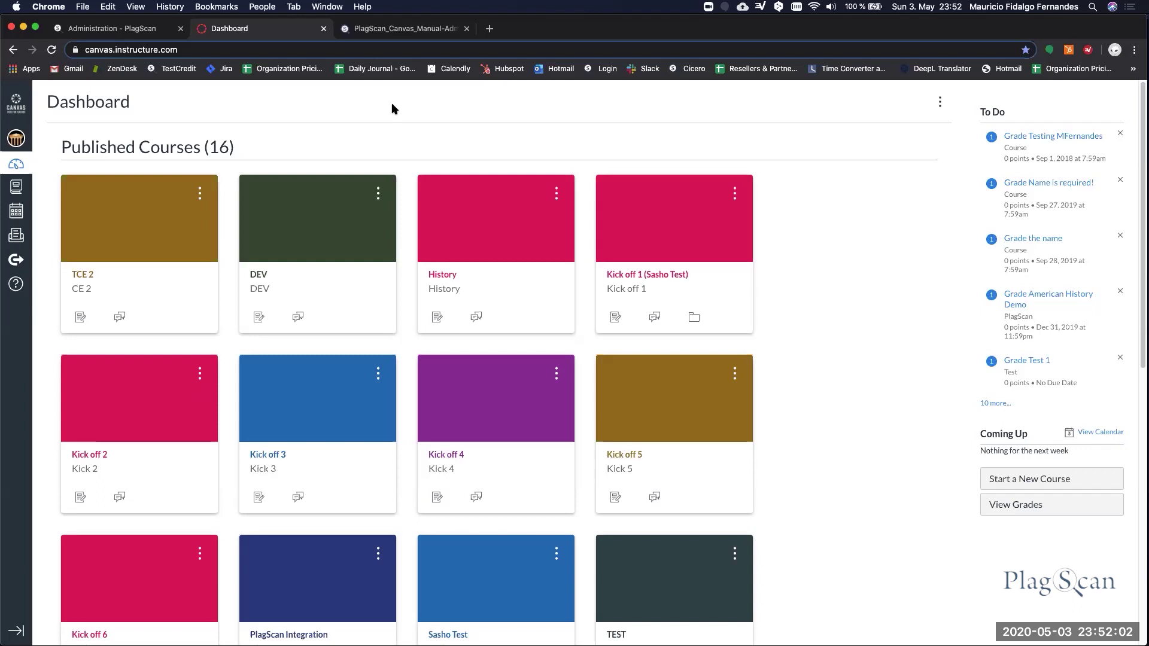
left_click(635, 234)
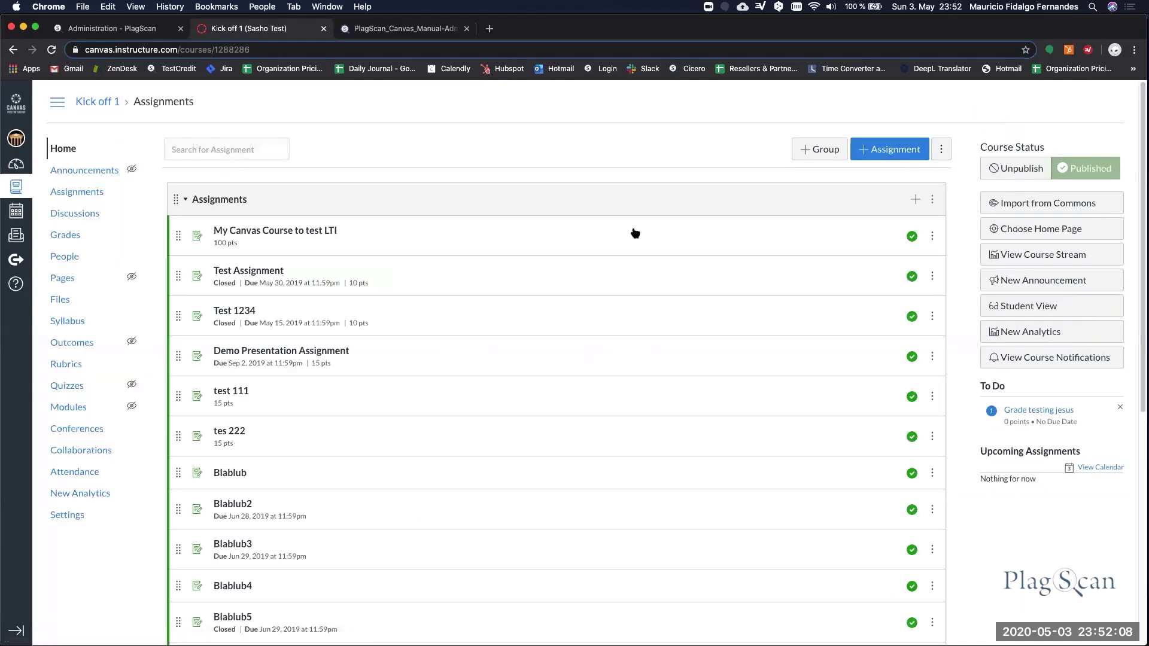
left_click(891, 154)
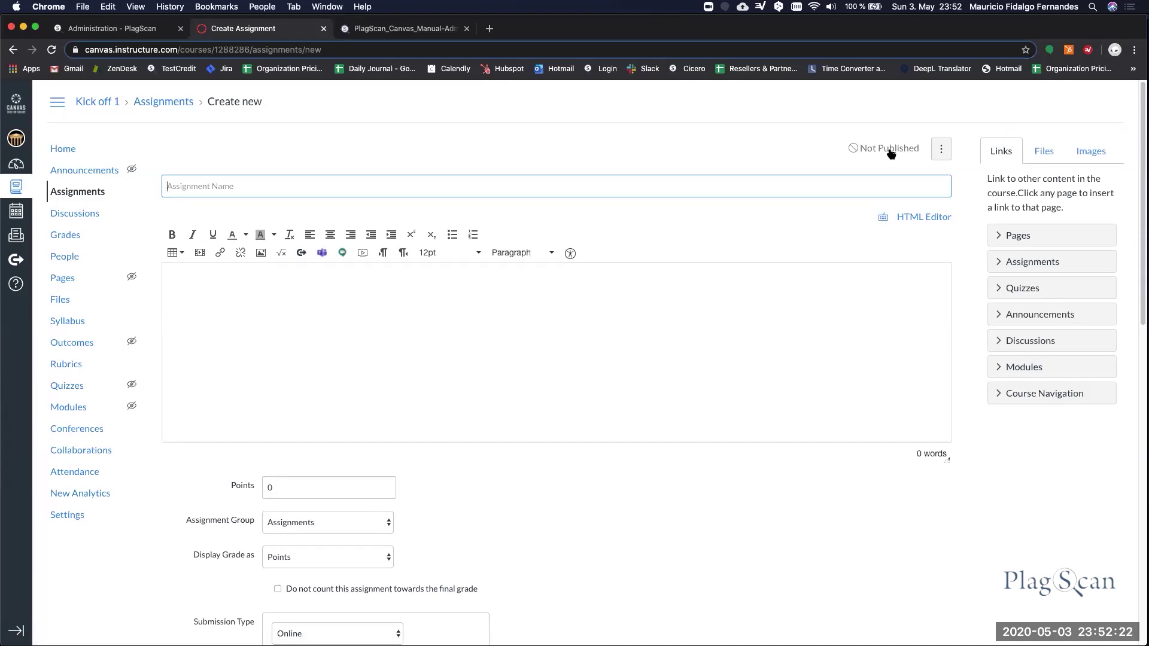
Name the new assignment "Literature 1"
type("Literactura")
type(" 1")
triple_click(189, 186)
key("BackSpace")
type("Literatuure 1")
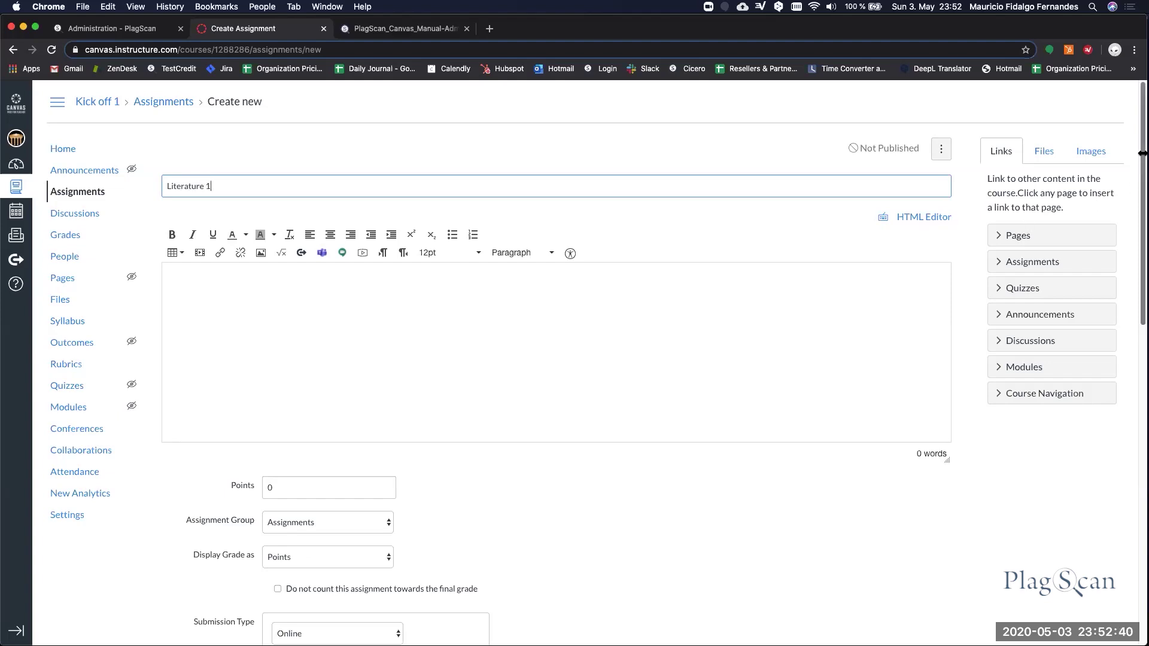
Set the assignment's Plagiarism Review to PlagScan Plagiarism Checking Service
left_click_drag(1141, 162, 1143, 197)
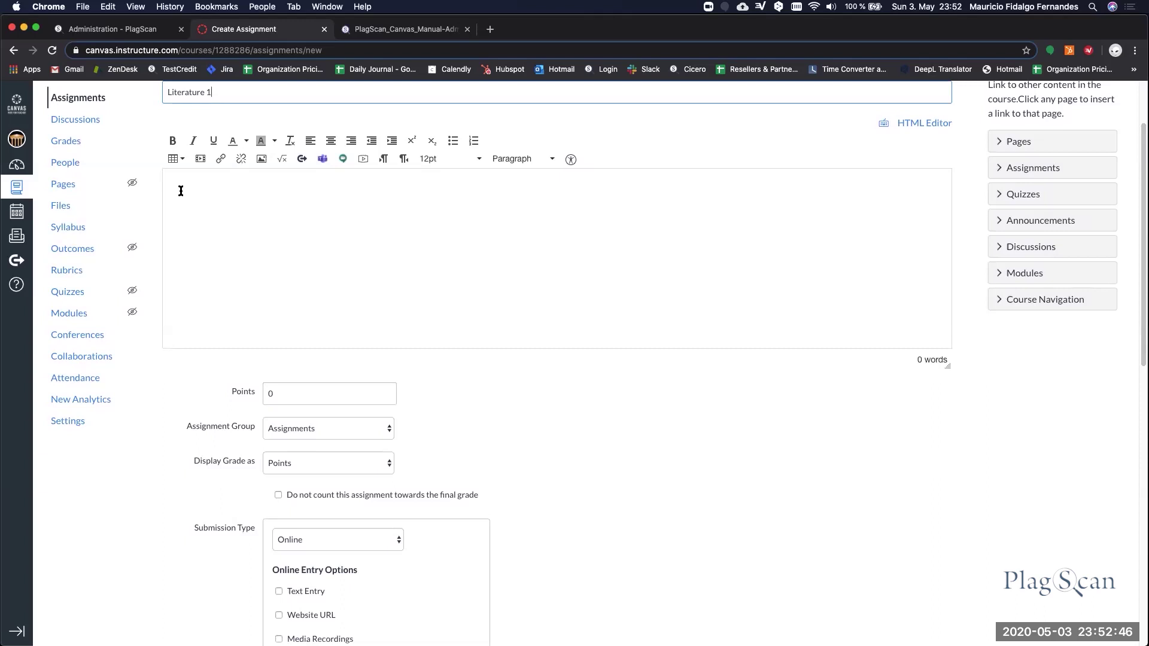
scroll(427, 247, "down", 2)
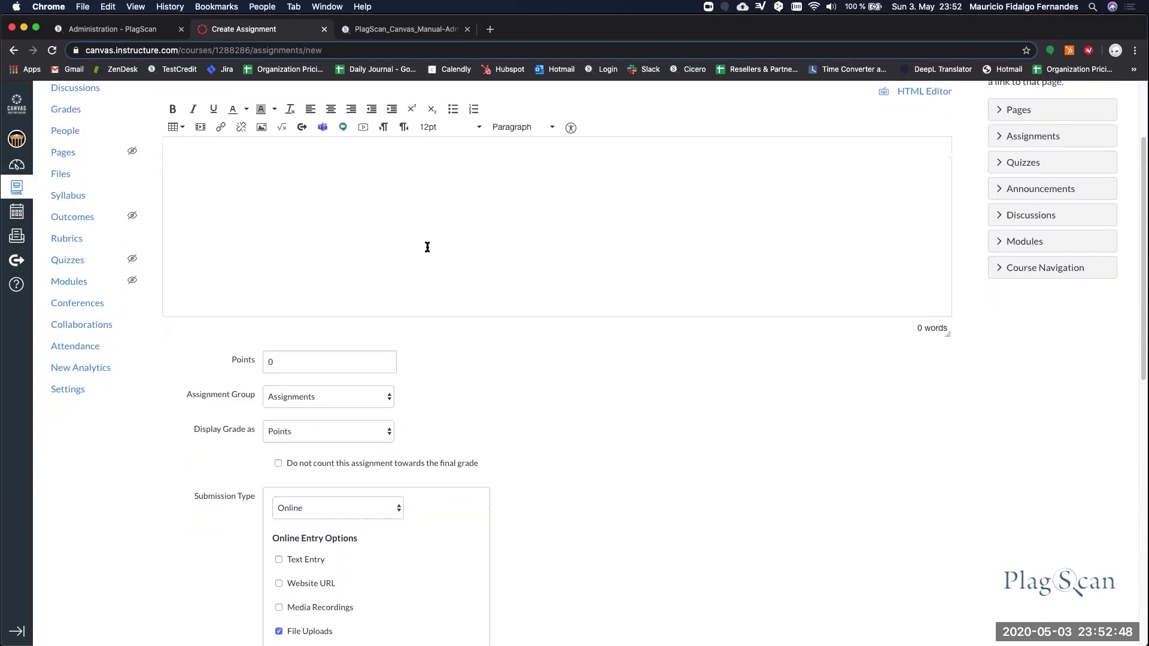
scroll(428, 248, "down", 5)
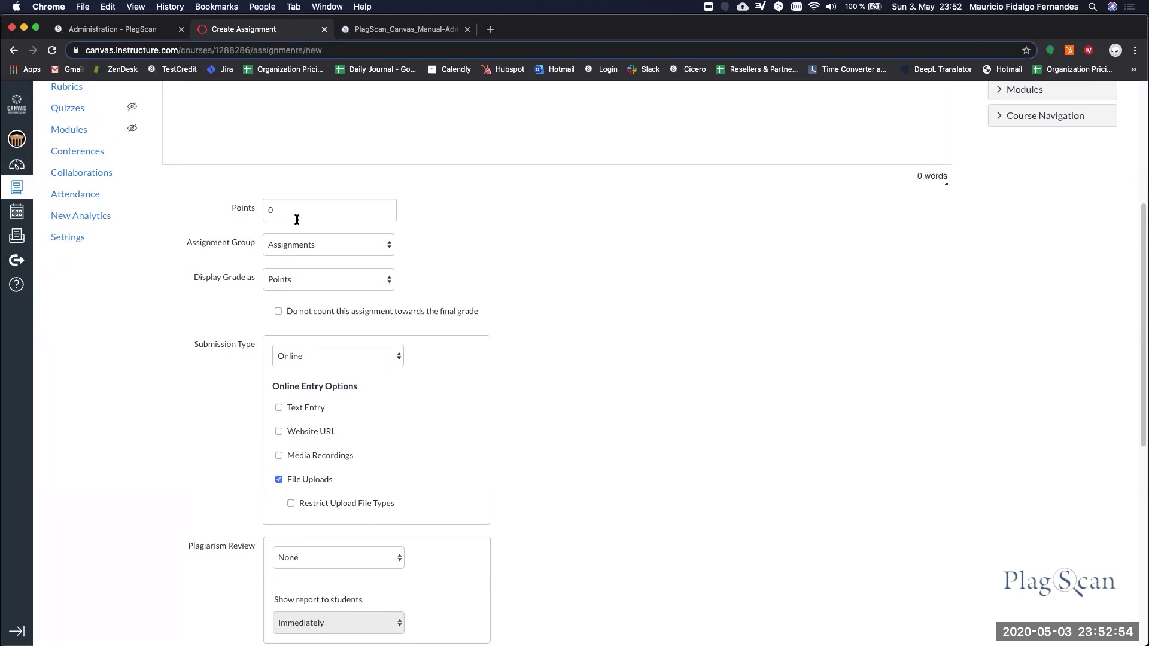
scroll(297, 219, "down", 5)
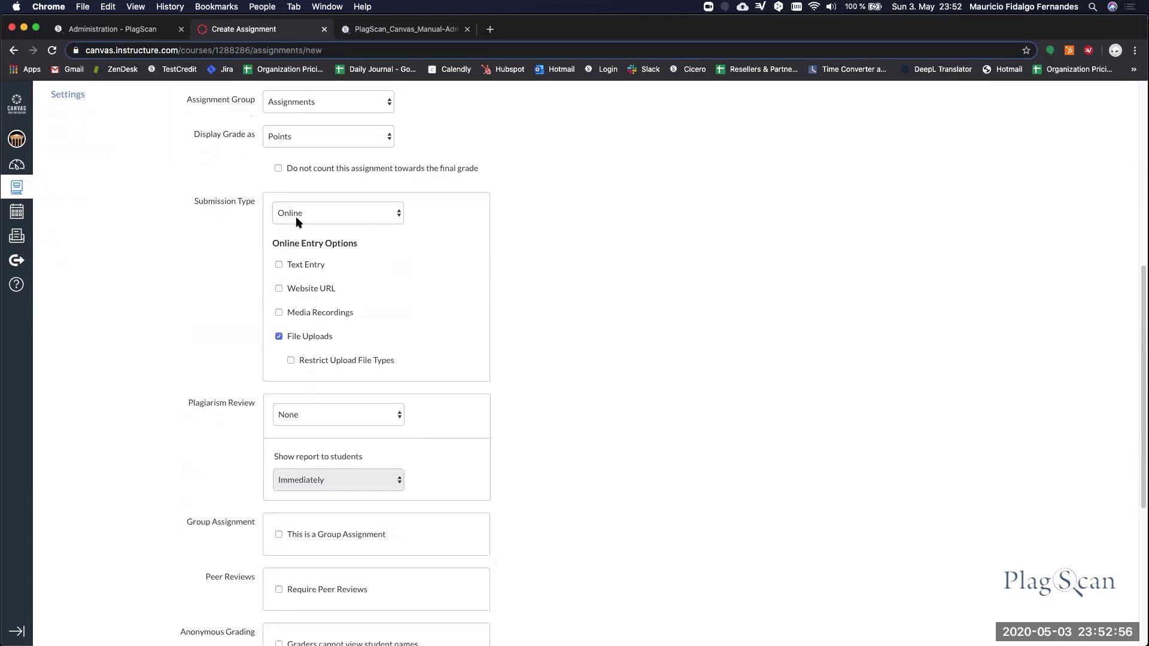
scroll(297, 221, "down", 2)
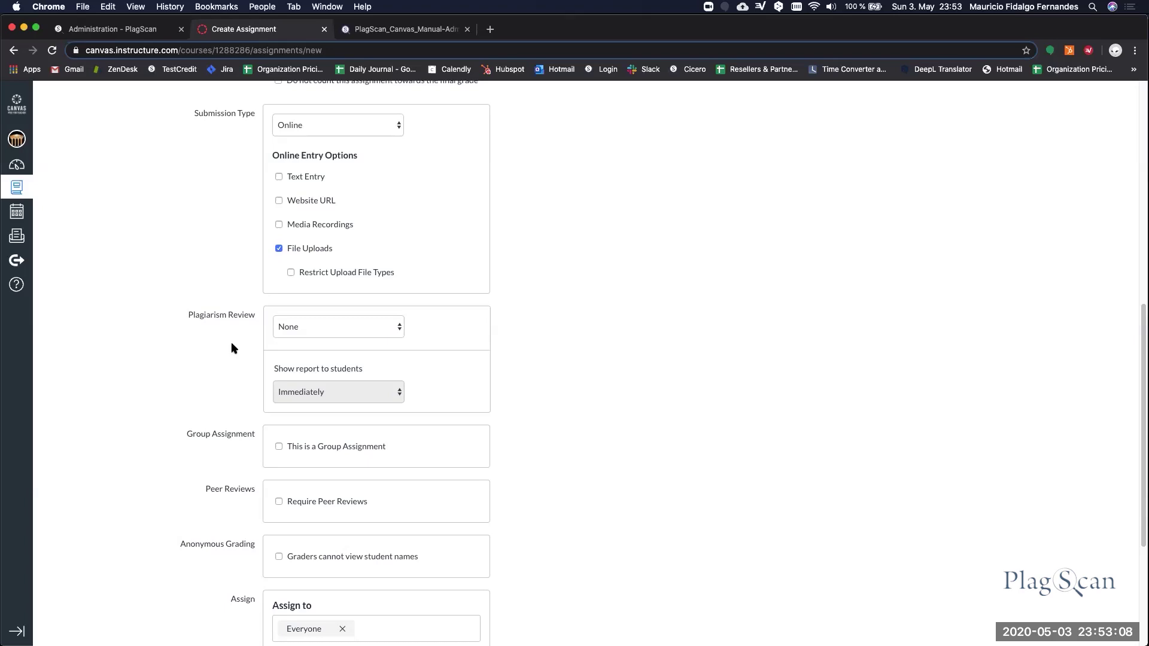
left_click(343, 334)
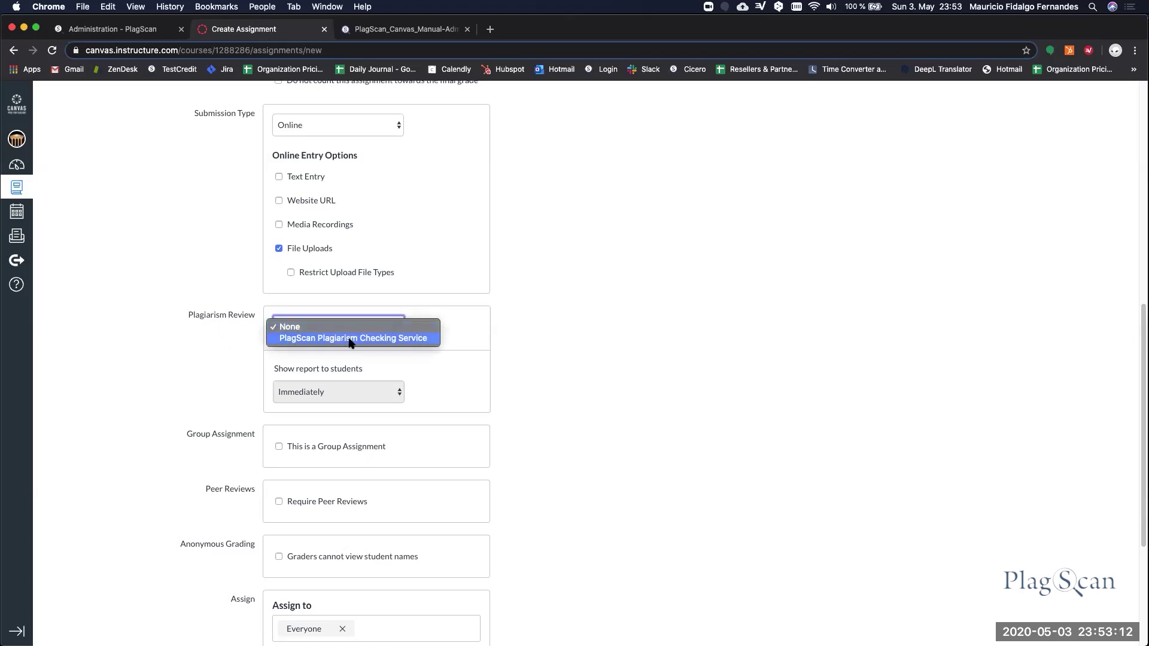
left_click(350, 340)
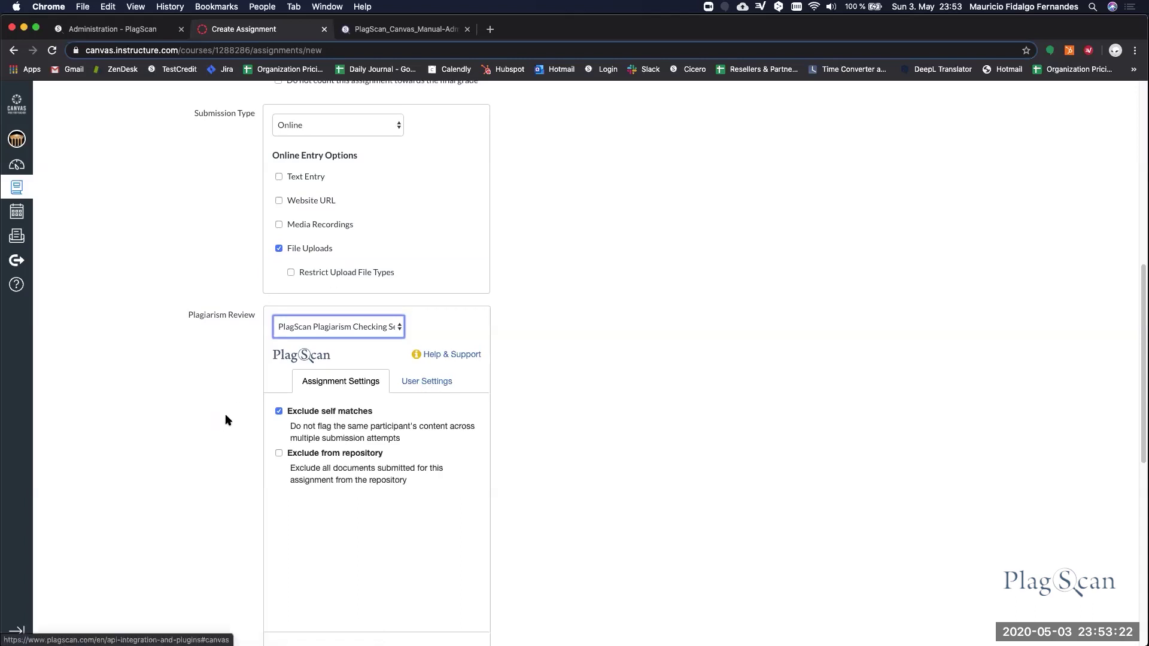
Review the PlagScan assignment settings and set the assignment's due date to May 31 11:59pm
scroll(640, 324, "up", 2)
scroll(640, 323, "down", 1)
scroll(639, 324, "down", 6)
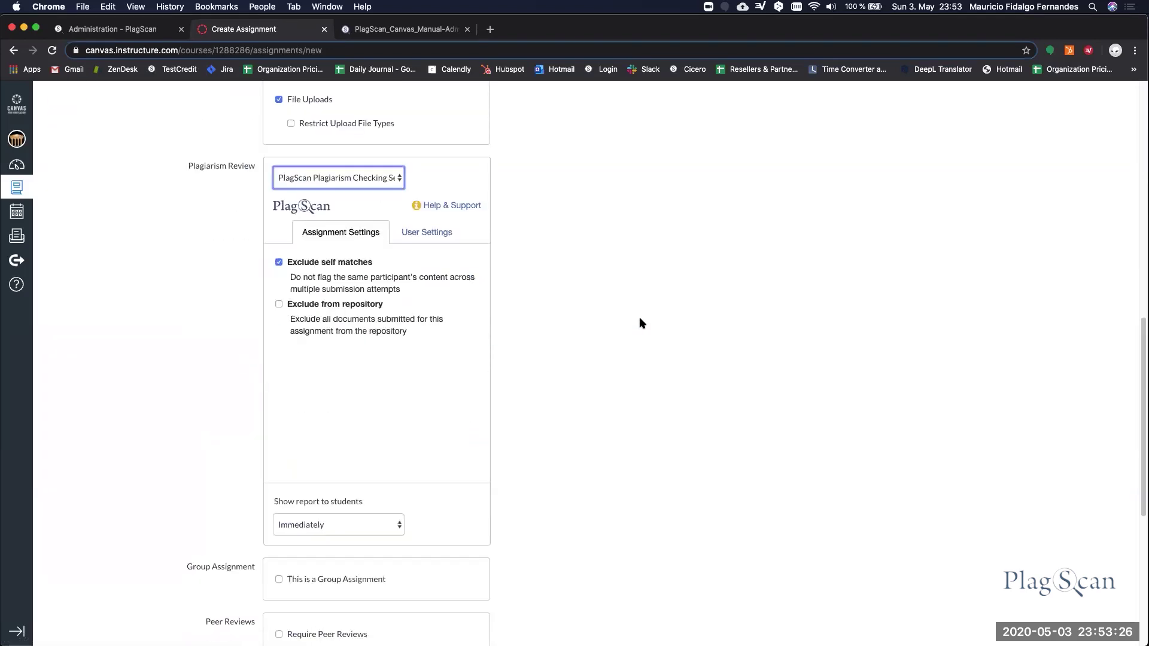
scroll(640, 323, "down", 3)
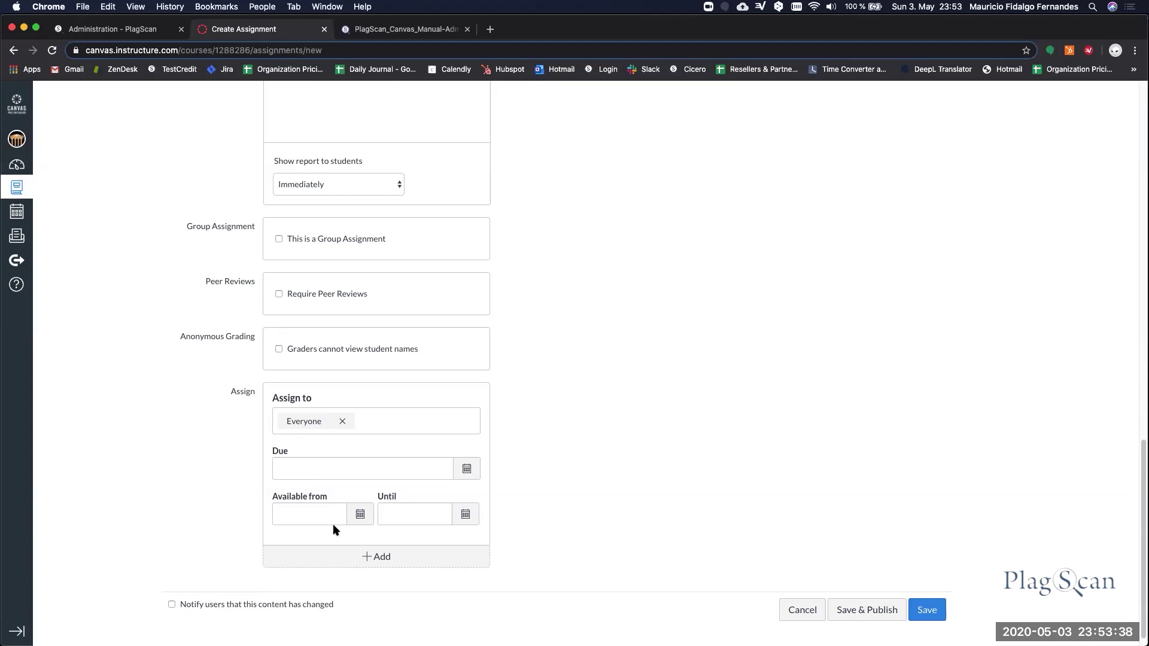
left_click(467, 470)
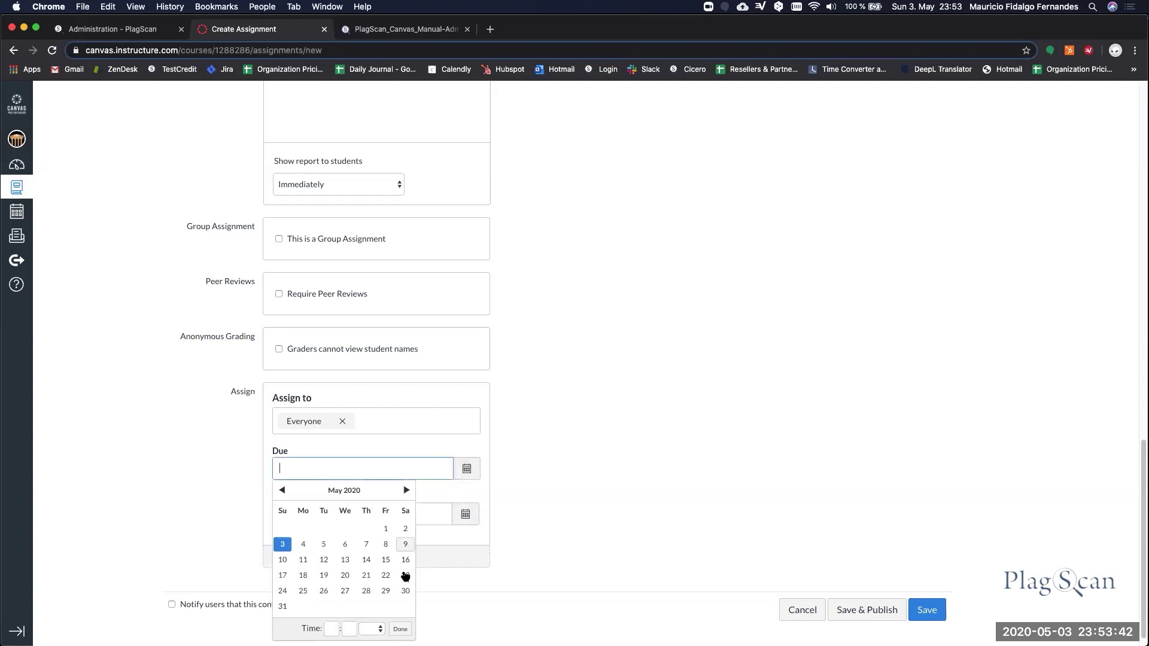
left_click(282, 607)
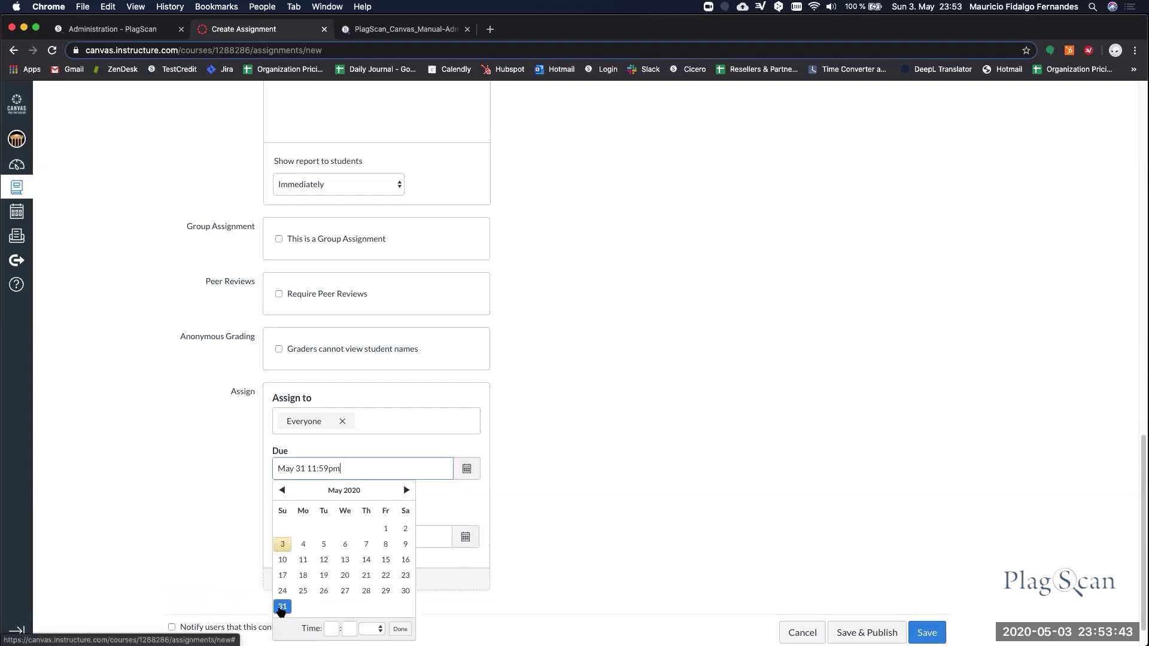
left_click(253, 542)
Make the assignment available from May 3 12am until Jun 7 11:59pm
left_click(332, 539)
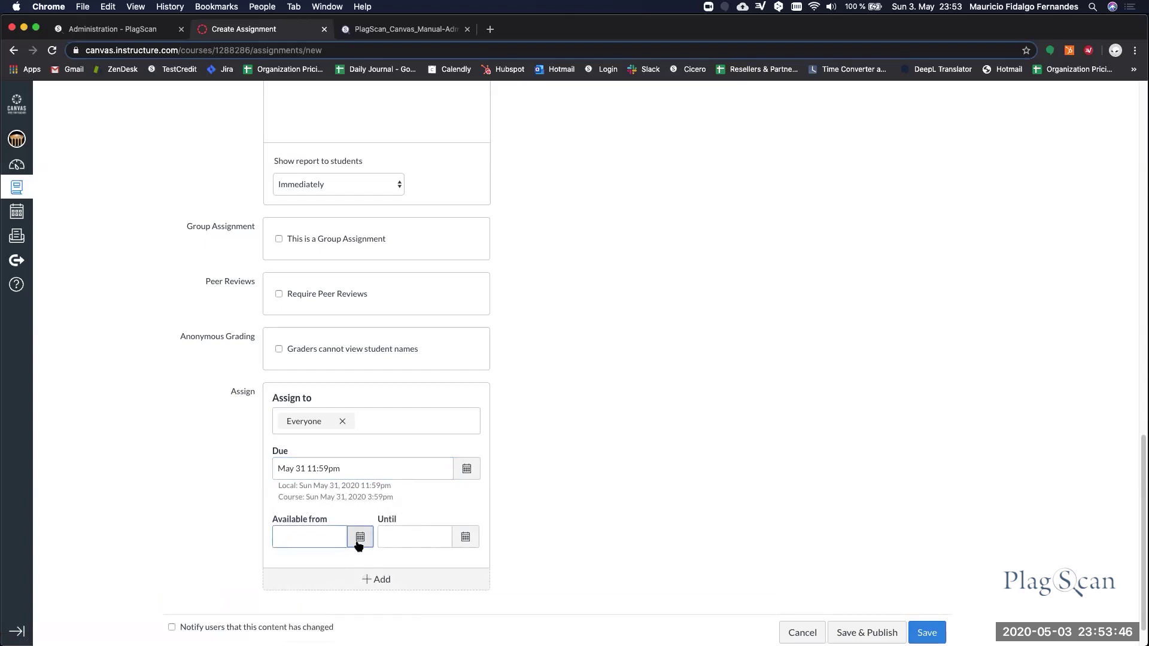
left_click(359, 537)
left_click(284, 431)
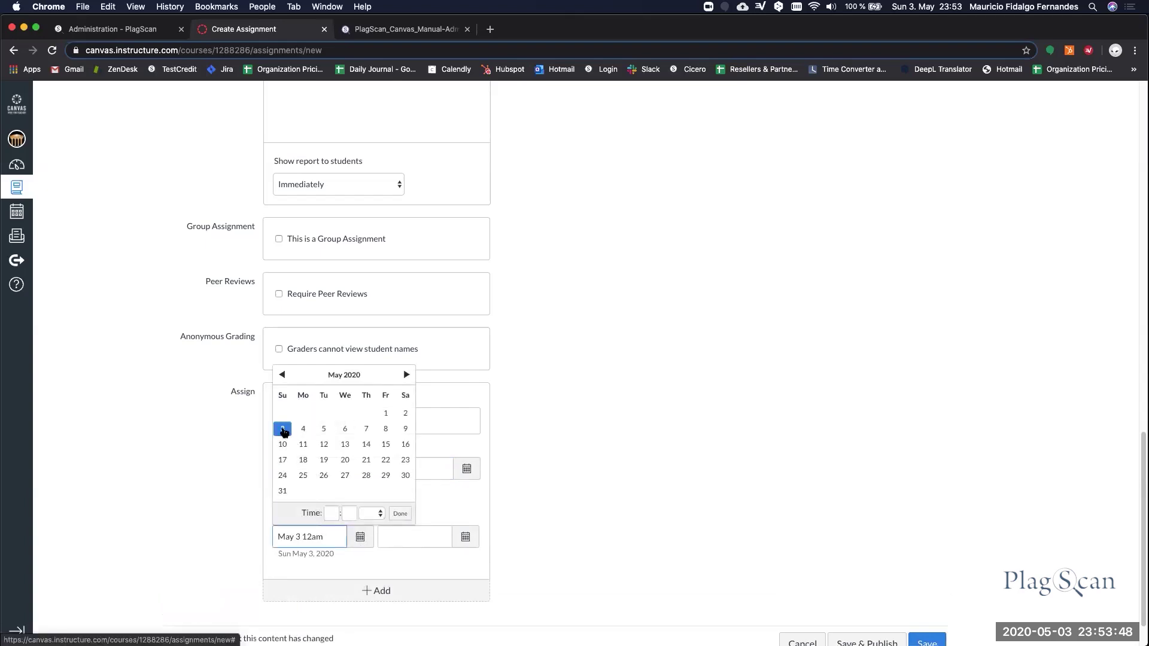
left_click(466, 537)
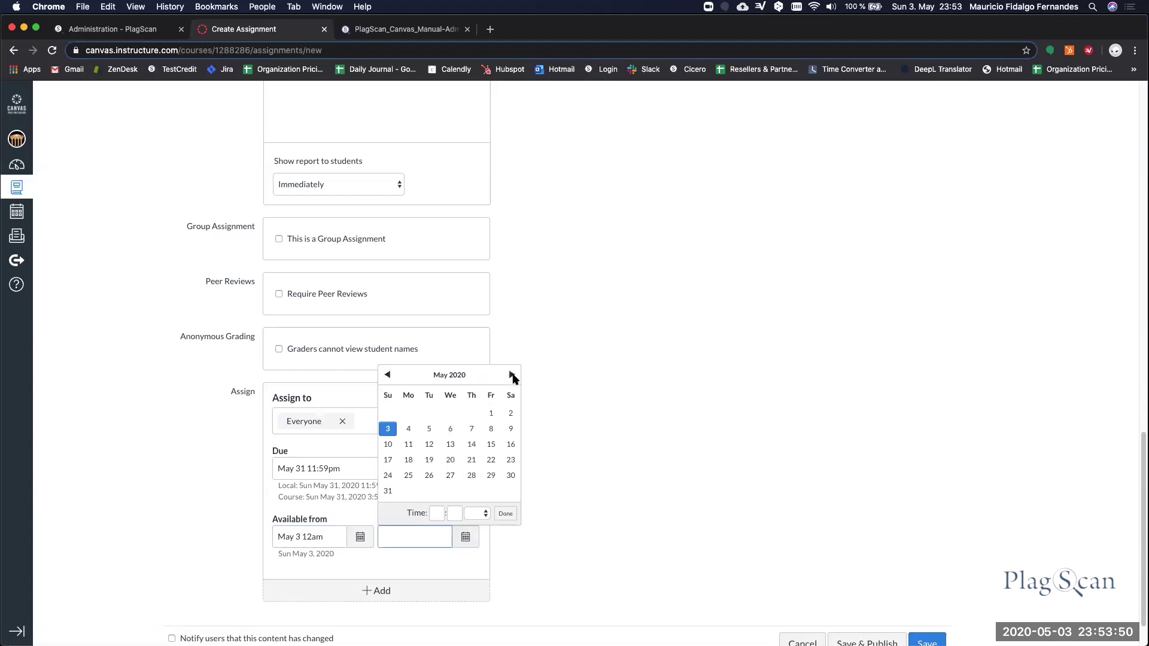
left_click(511, 375)
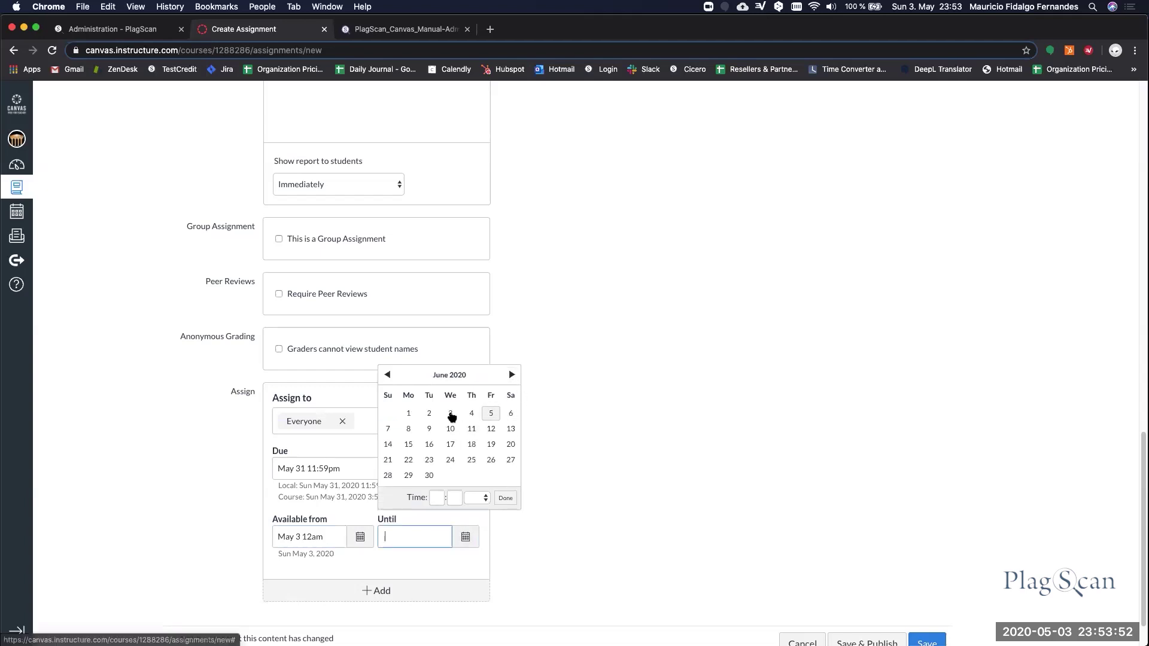
left_click(388, 429)
left_click(560, 434)
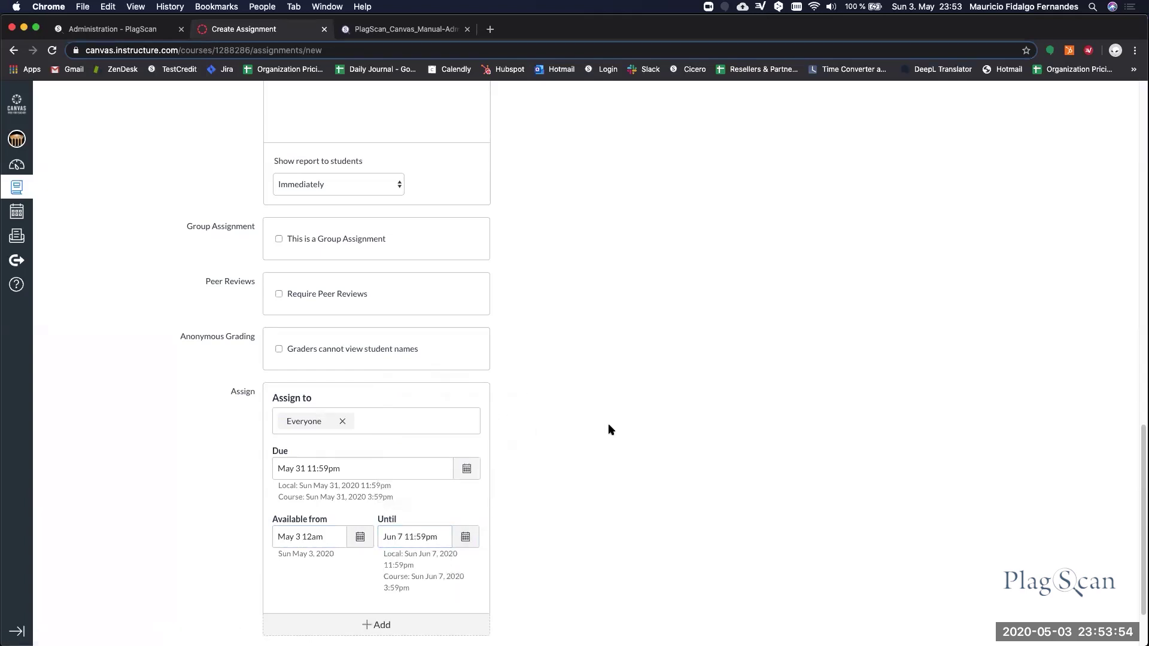
Save the new Literature 1 assignment without publishing it
scroll(625, 428, "down", 2)
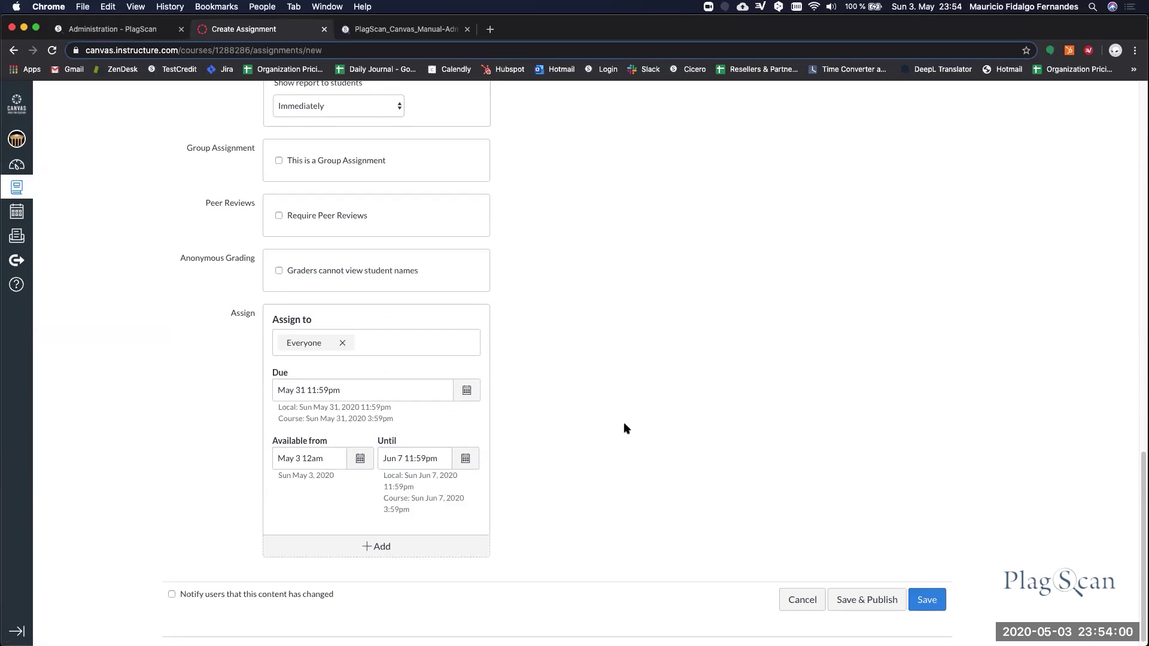
left_click(928, 601)
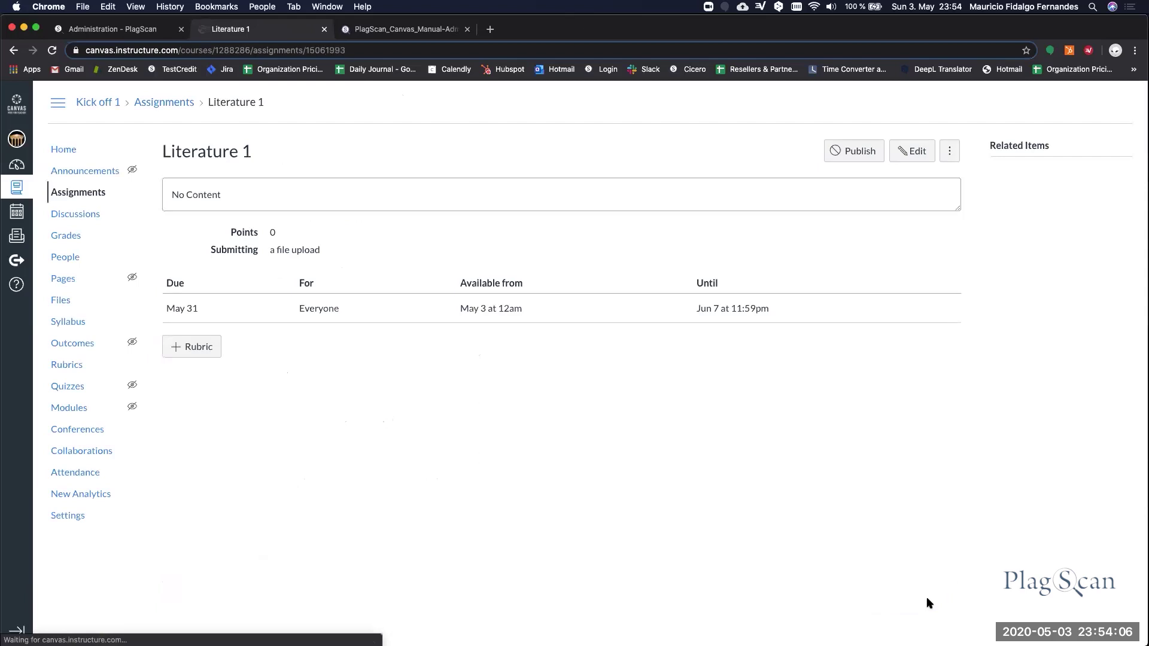
left_click_drag(274, 163, 160, 153)
left_click(182, 153)
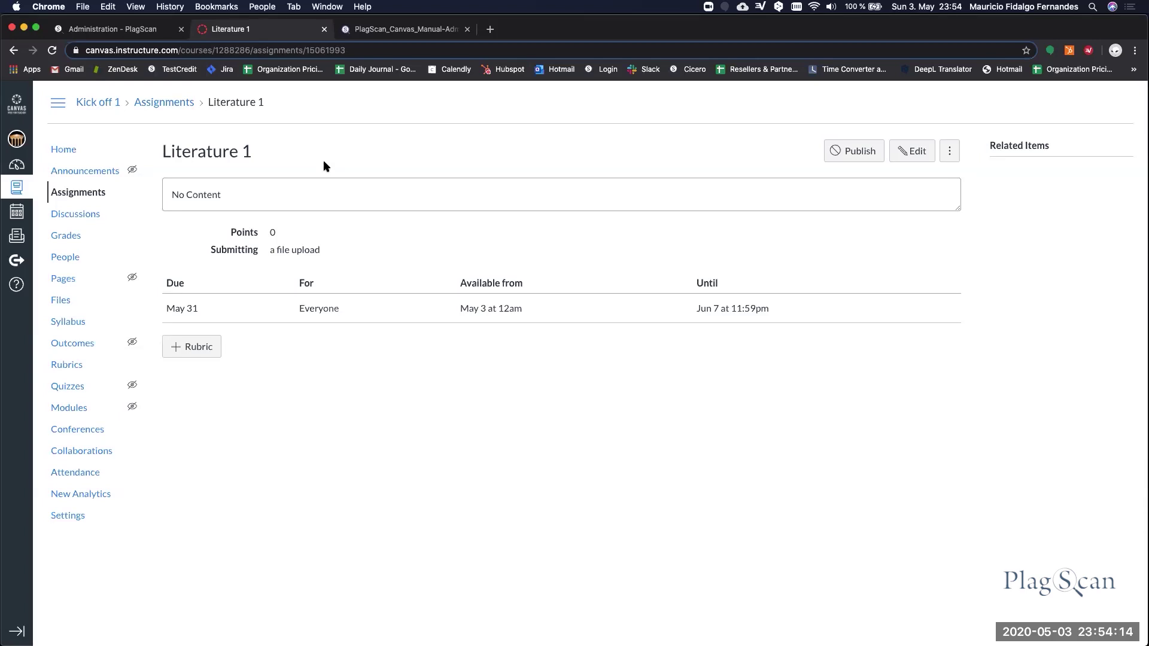
Reopen Literature 1 for editing and review PlagScan's "Exclude self matches" and "Exclude from repository" options
left_click(920, 155)
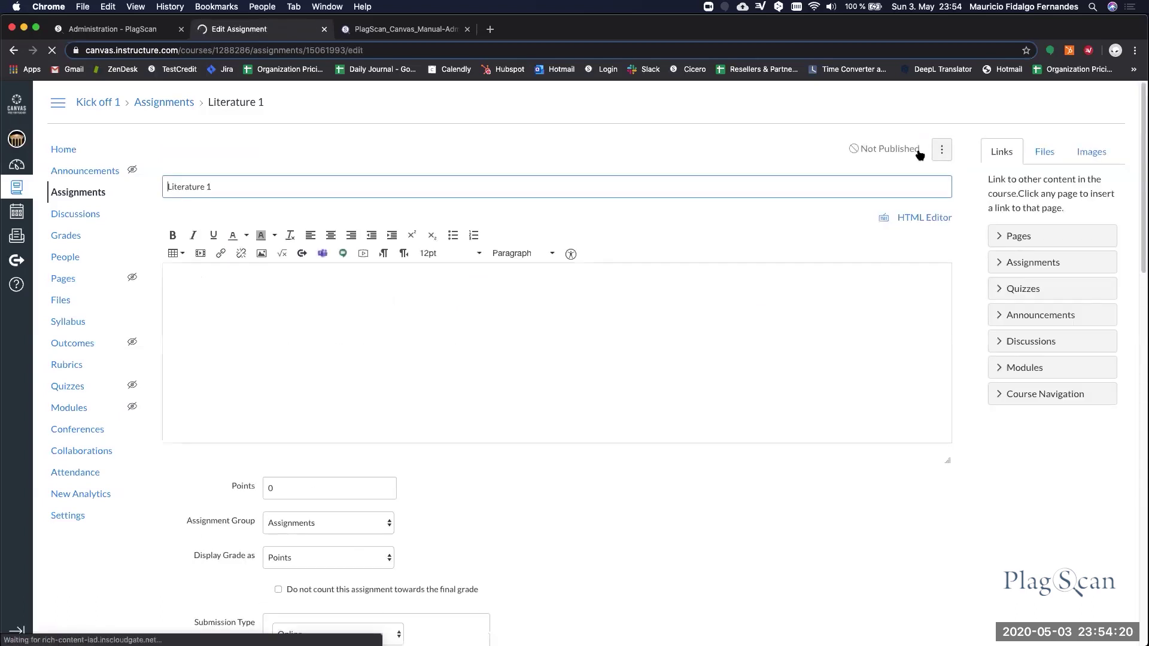
left_click_drag(1142, 114, 1143, 322)
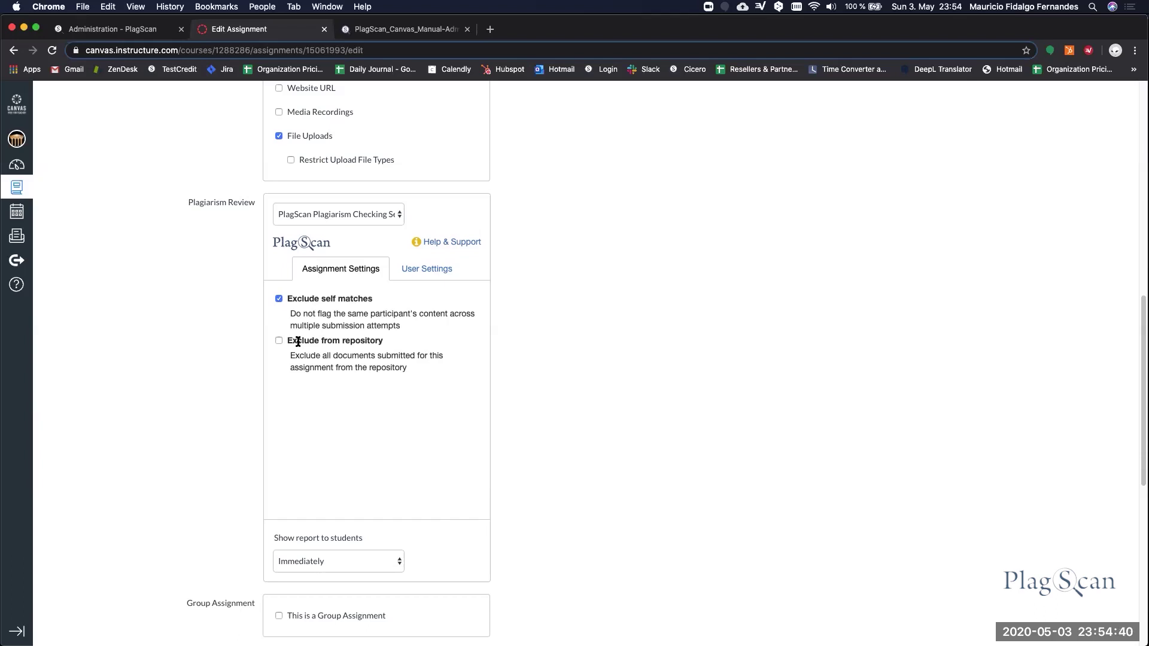
left_click_drag(291, 313, 406, 325)
left_click_drag(292, 358, 410, 374)
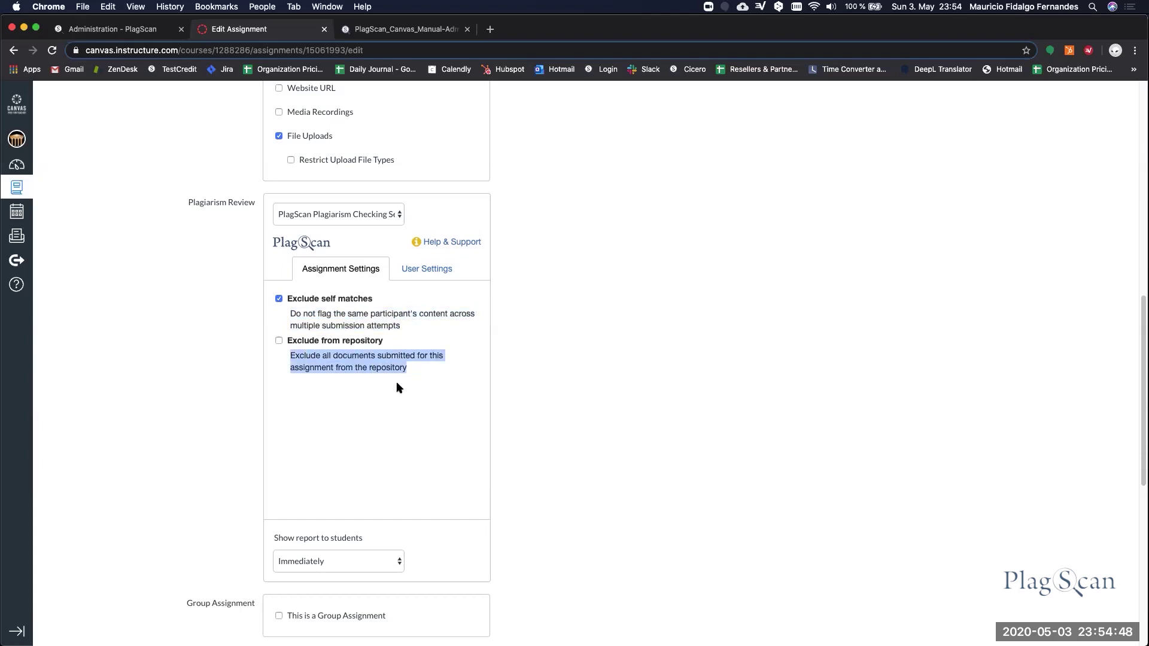
Review PlagScan's user settings for data policy, bibliography and citation detection, filters and sensitivity, and the whitelist
left_click(424, 271)
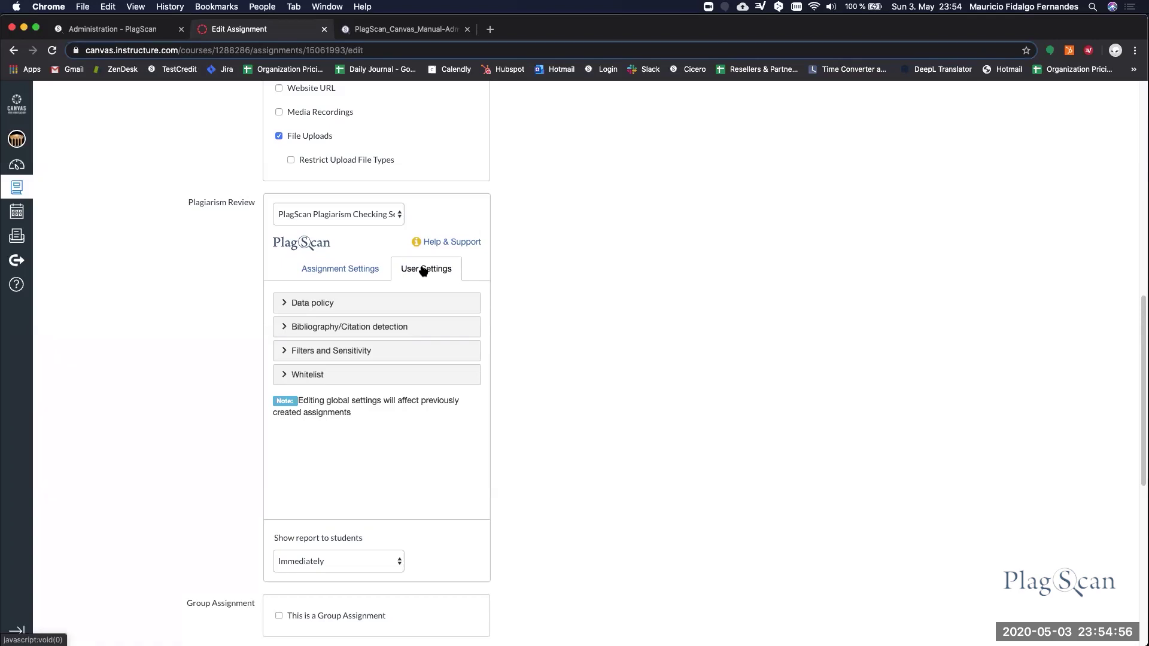
left_click(321, 308)
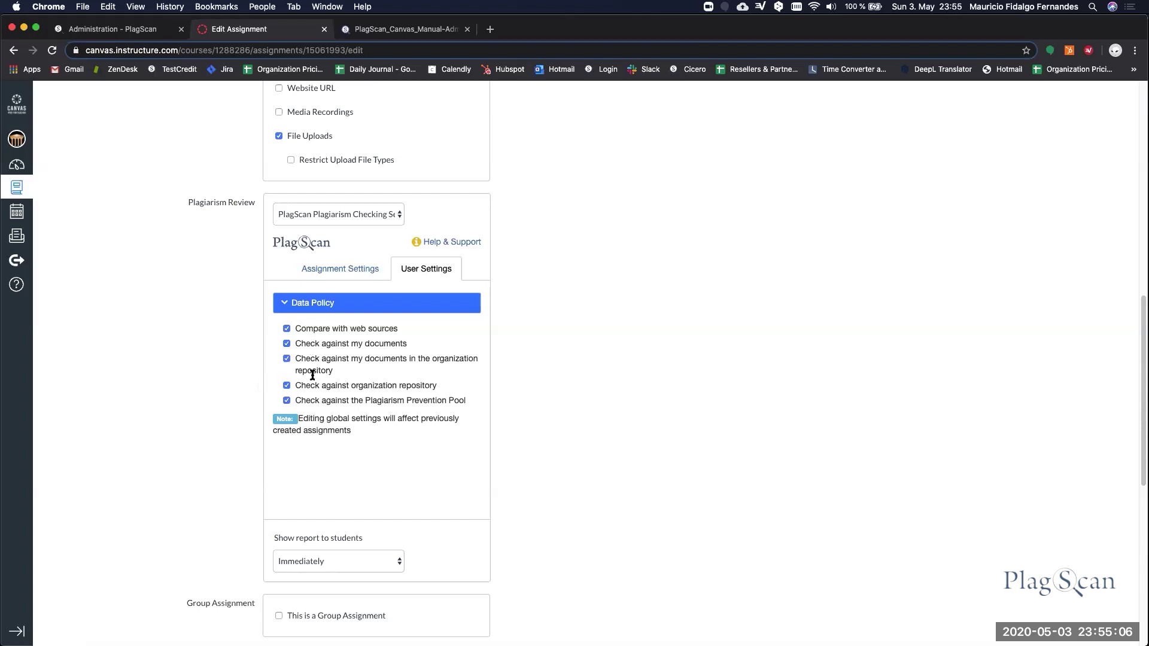
left_click(308, 305)
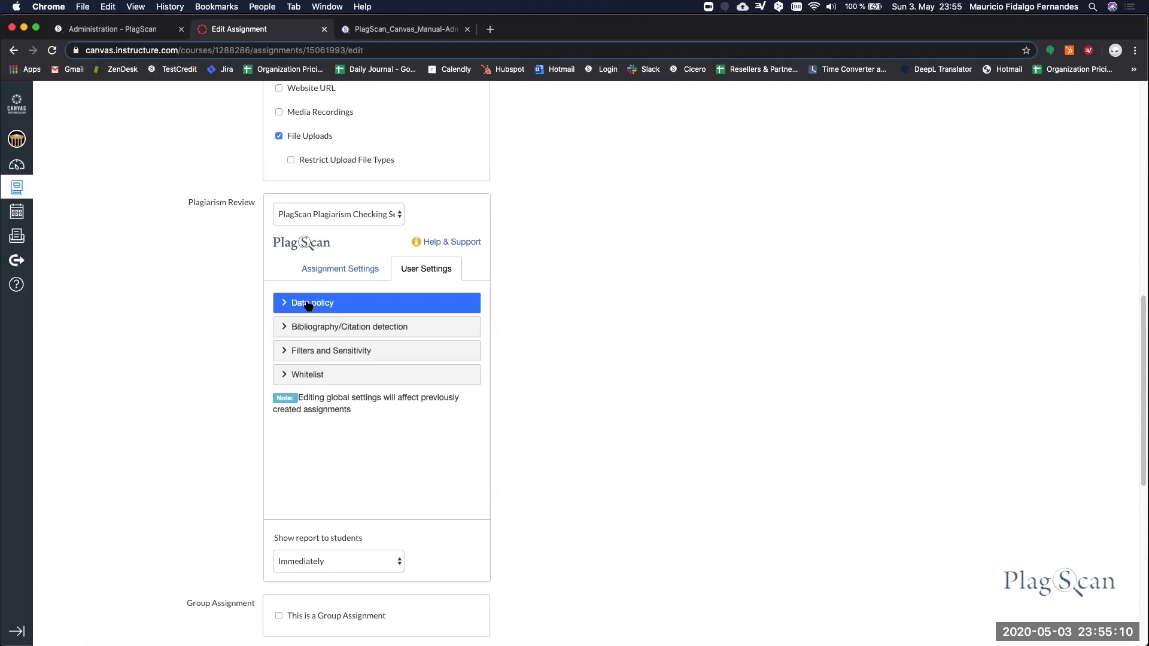
left_click(333, 328)
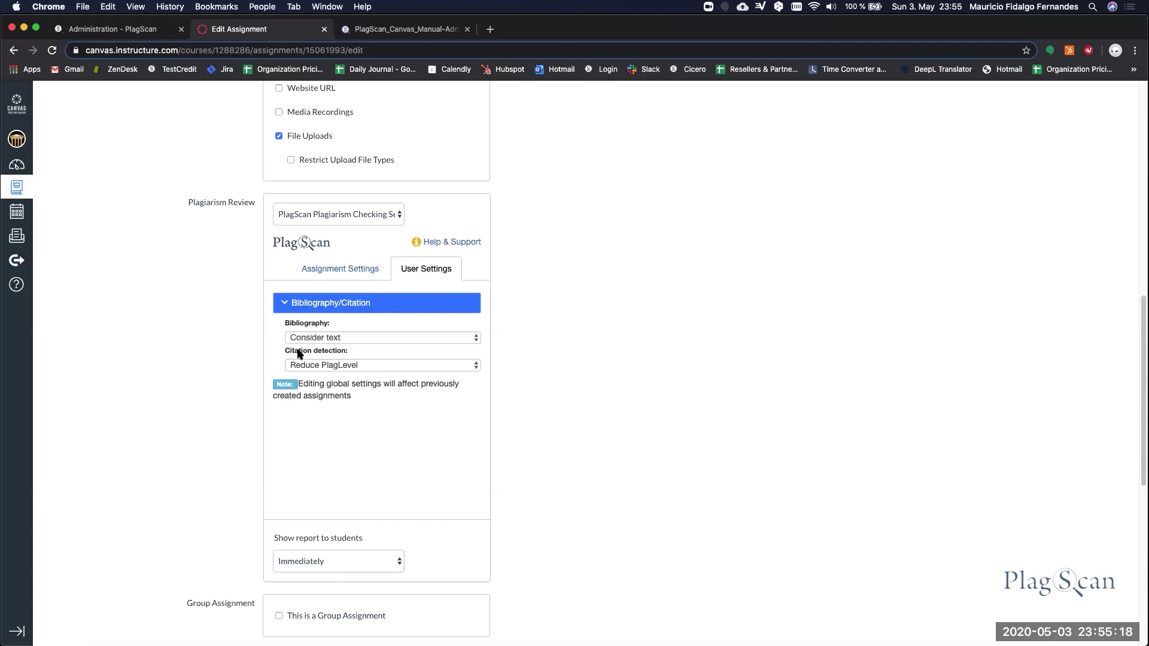
left_click(320, 305)
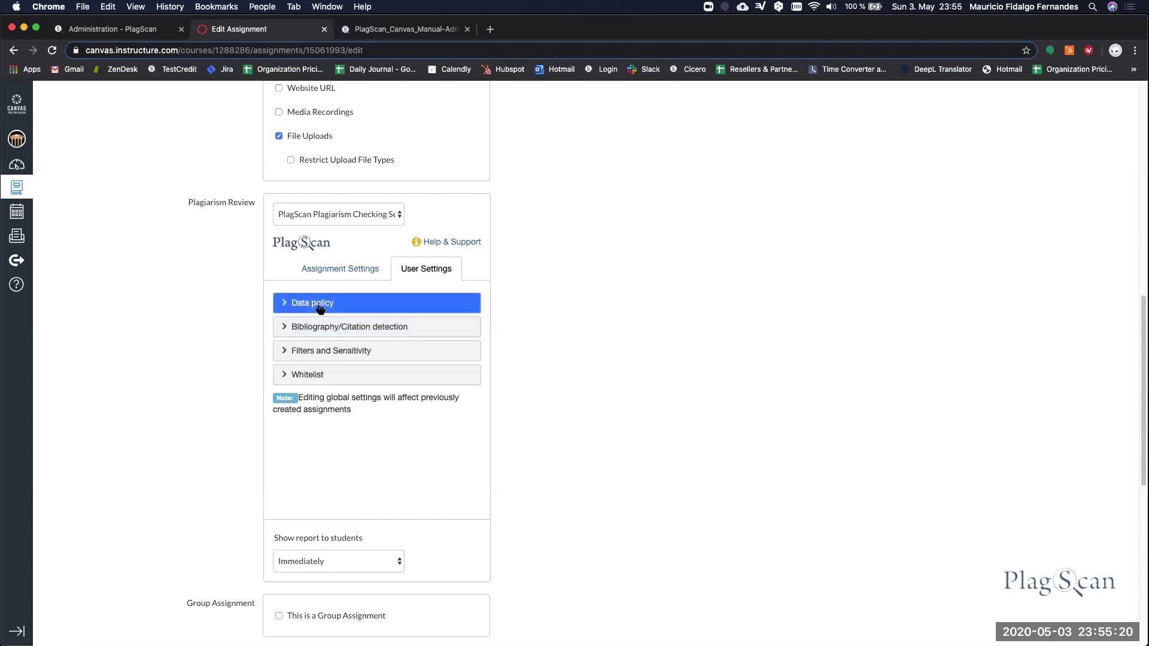
left_click(329, 355)
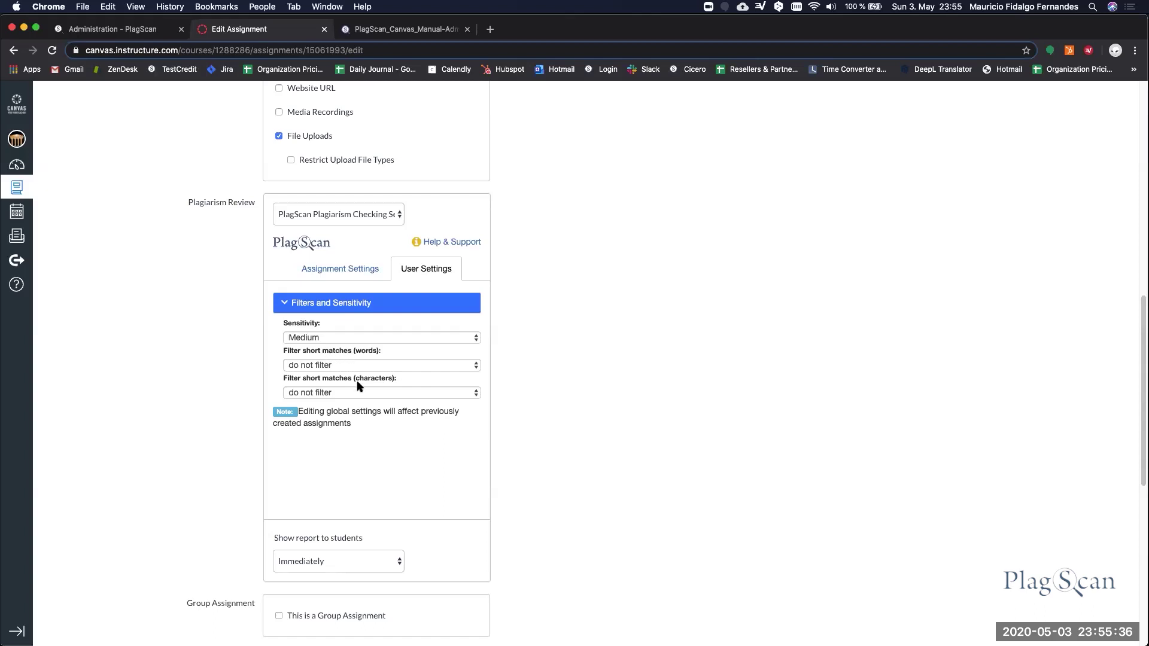
left_click(312, 303)
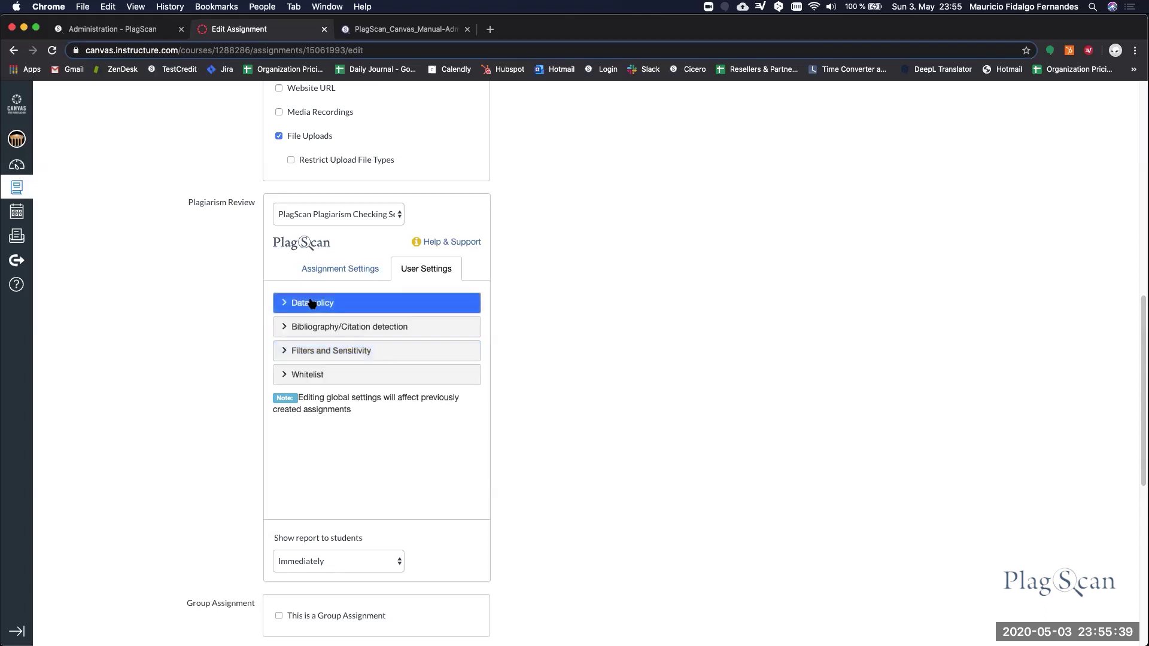
left_click(322, 375)
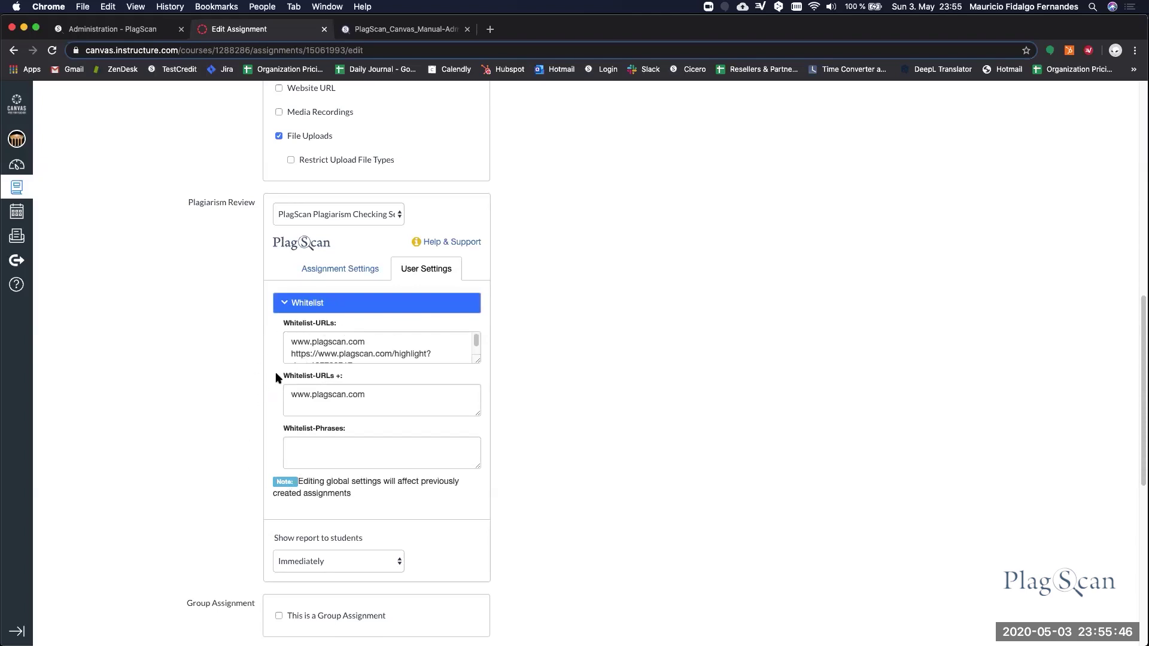
left_click_drag(281, 376, 340, 381)
left_click_drag(278, 428, 362, 435)
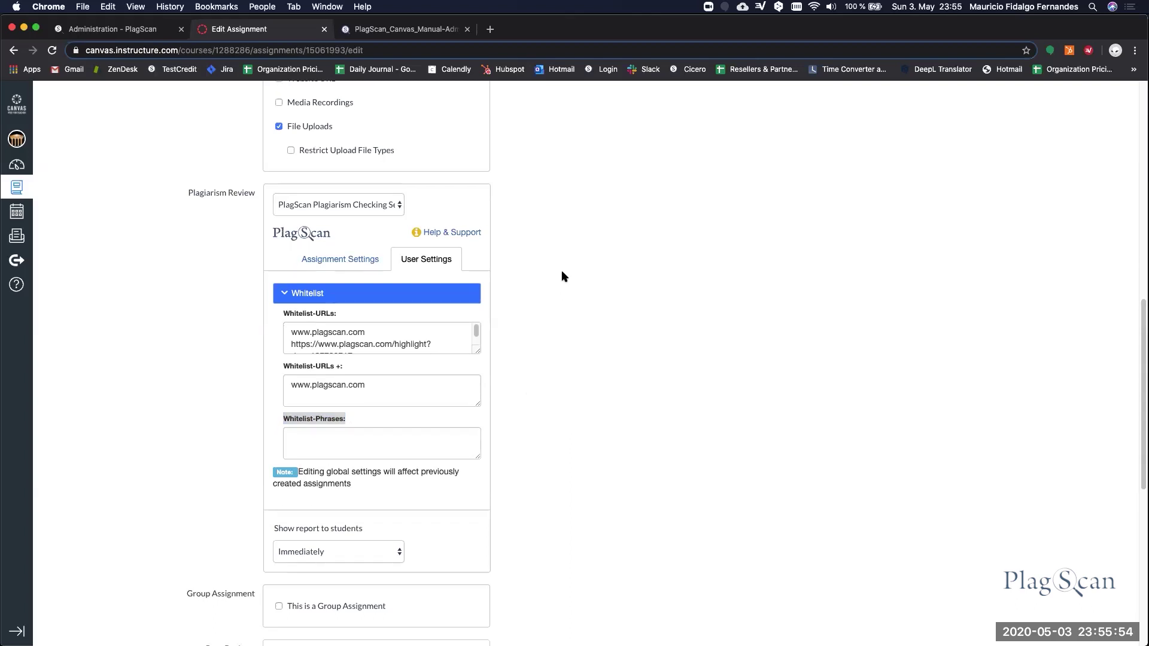
Examine the available choices for when the PlagScan report is shown to students, keeping Immediately
scroll(594, 291, "up", 3)
scroll(594, 291, "down", 1)
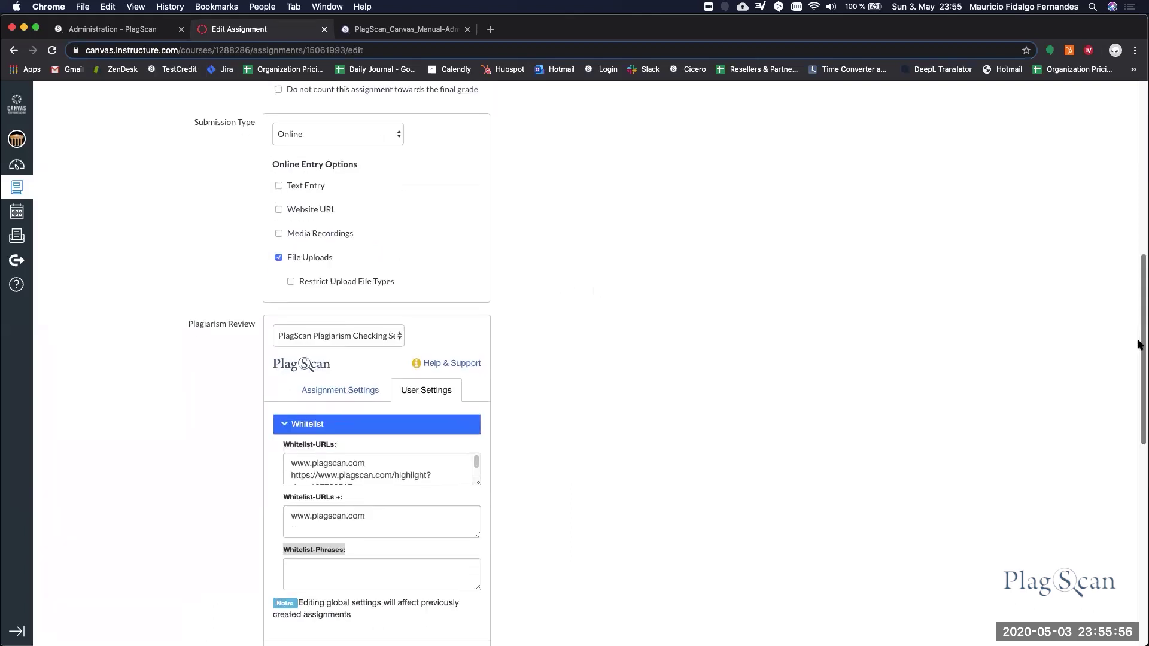
left_click_drag(1140, 344, 1143, 473)
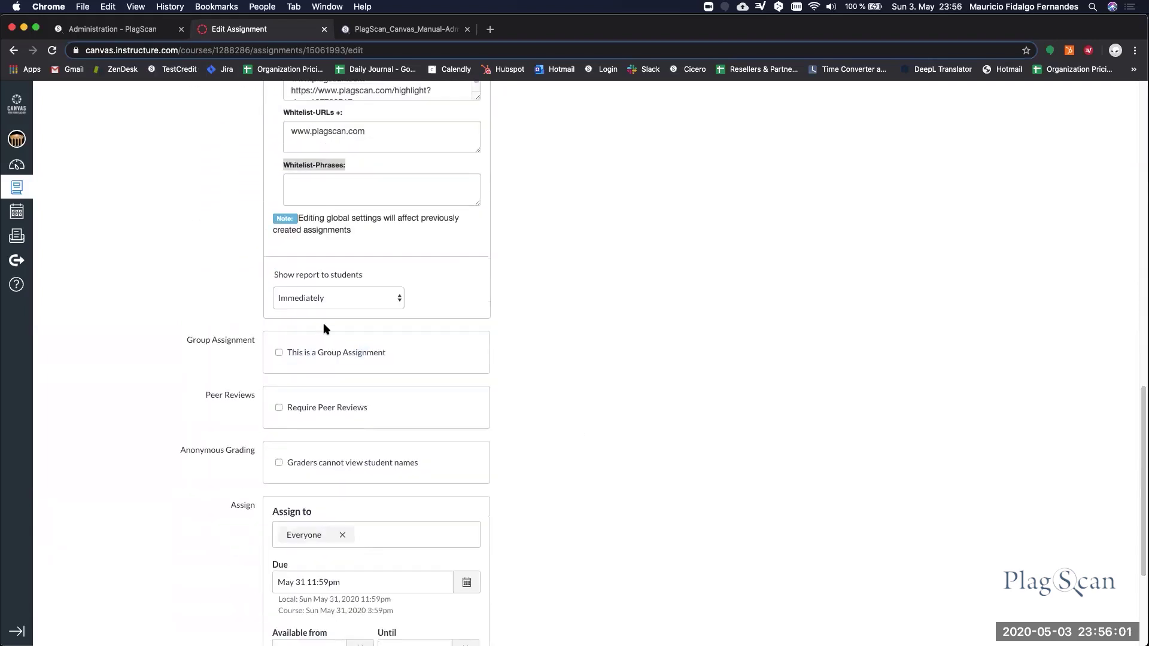
left_click(398, 301)
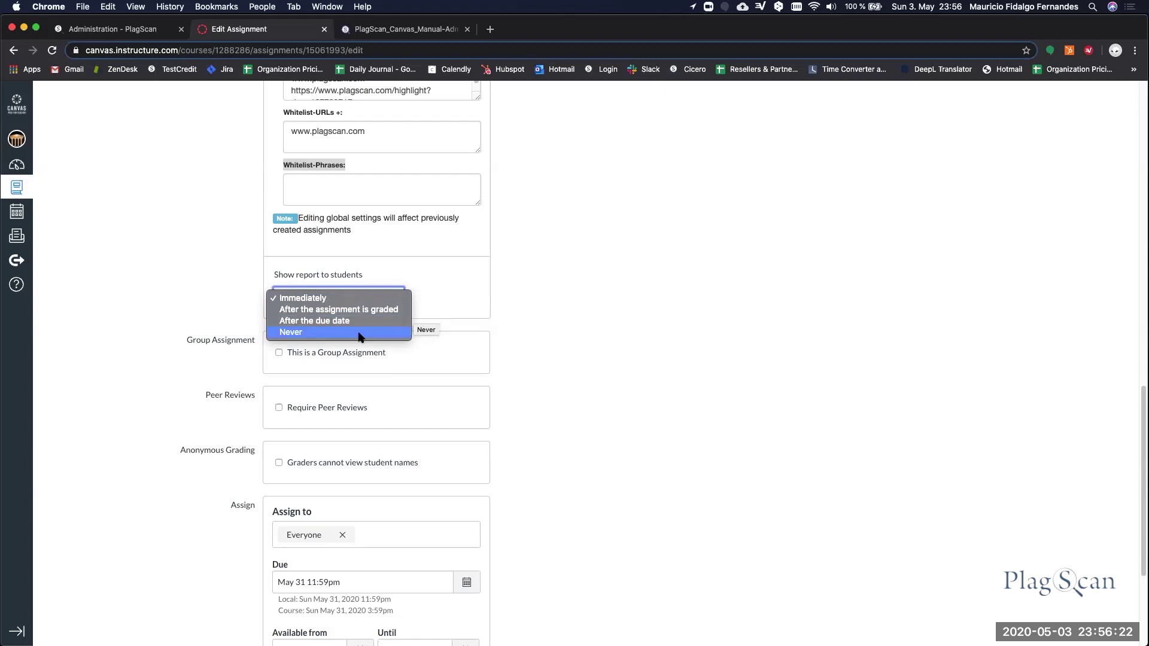
left_click(738, 306)
Save and publish the Literature 1 assignment
scroll(730, 292, "down", 1)
scroll(728, 288, "down", 5)
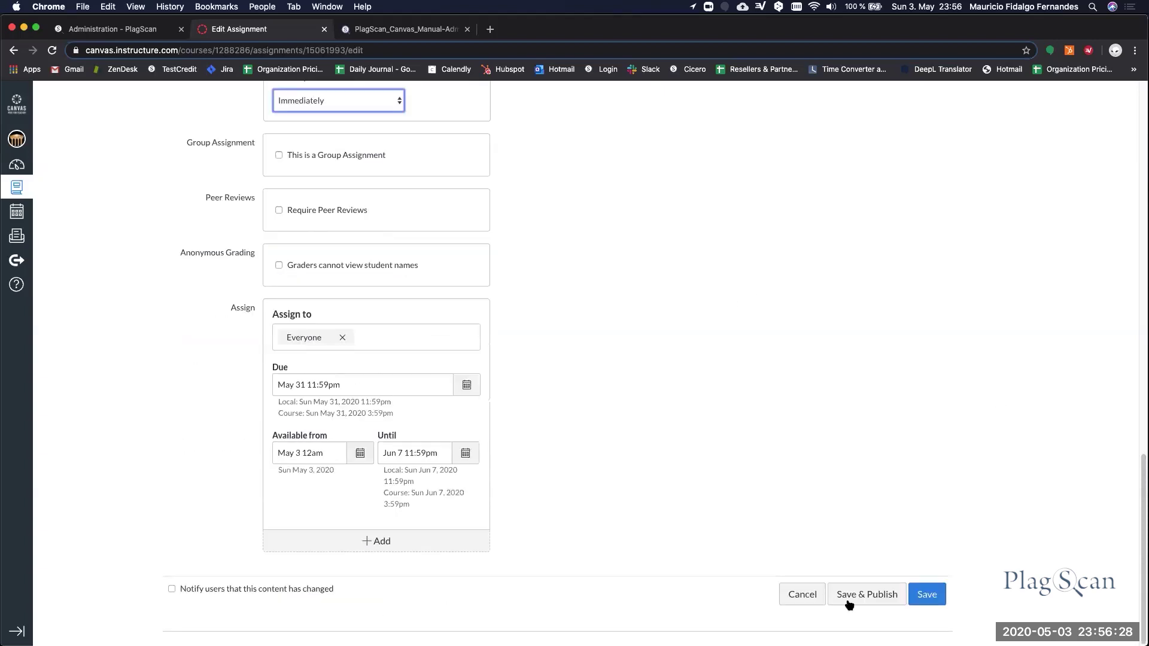
left_click(870, 595)
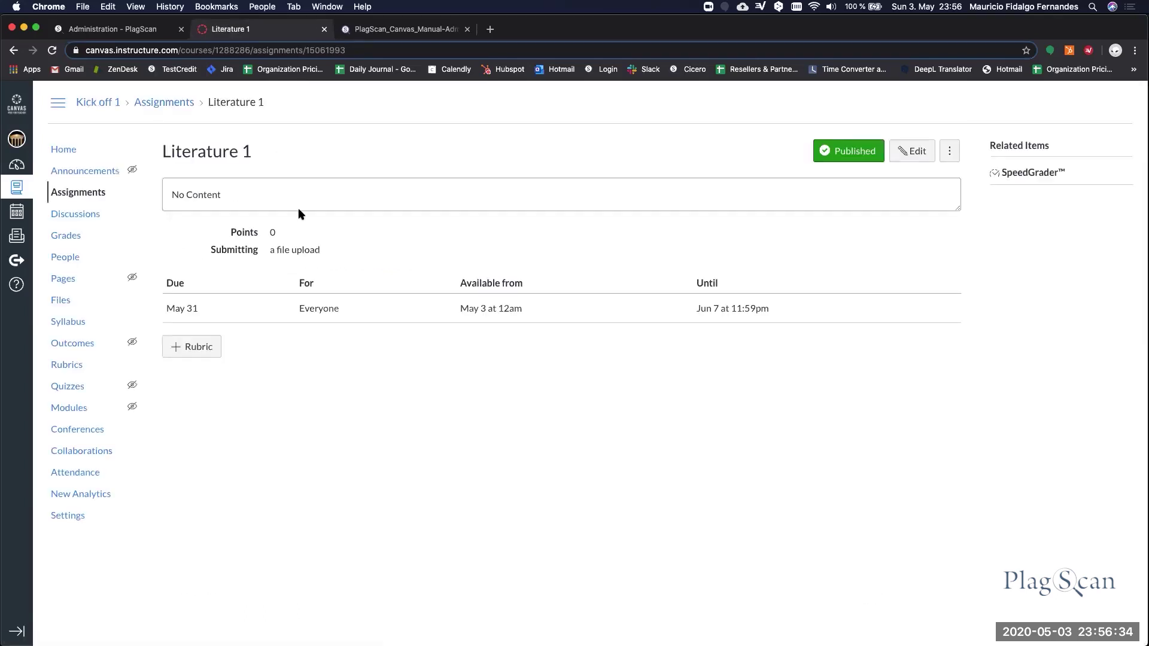
left_click_drag(158, 152, 265, 152)
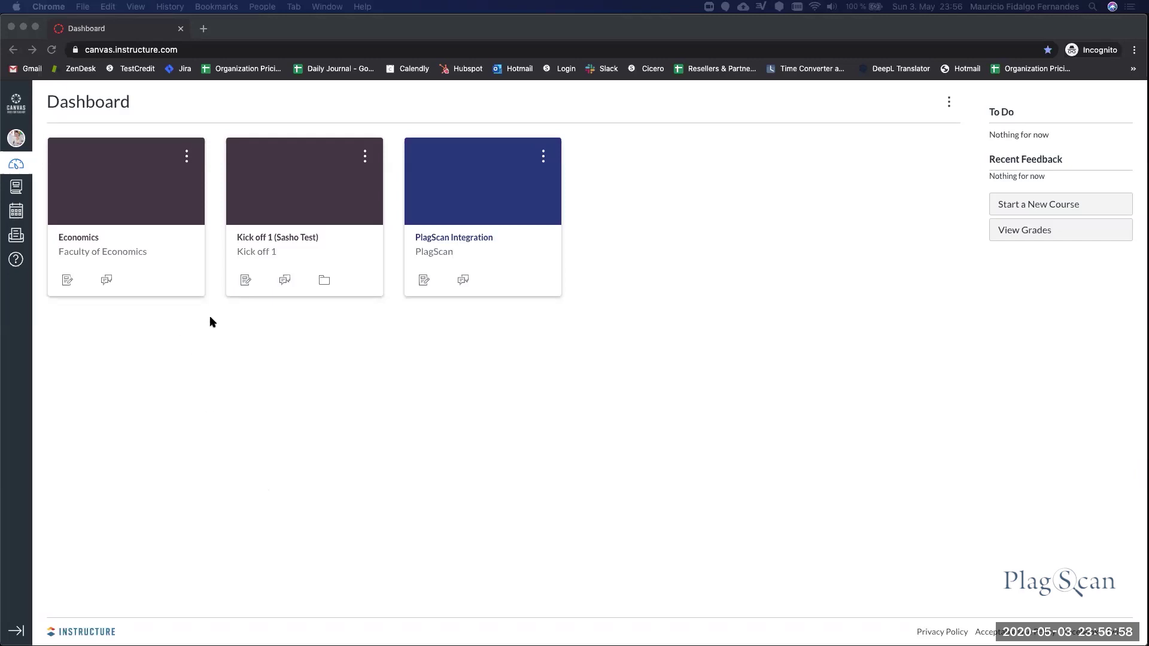
From the student's Canvas dashboard, open Literature 1 in the Kick off 1 course and start a submission
left_click(295, 239)
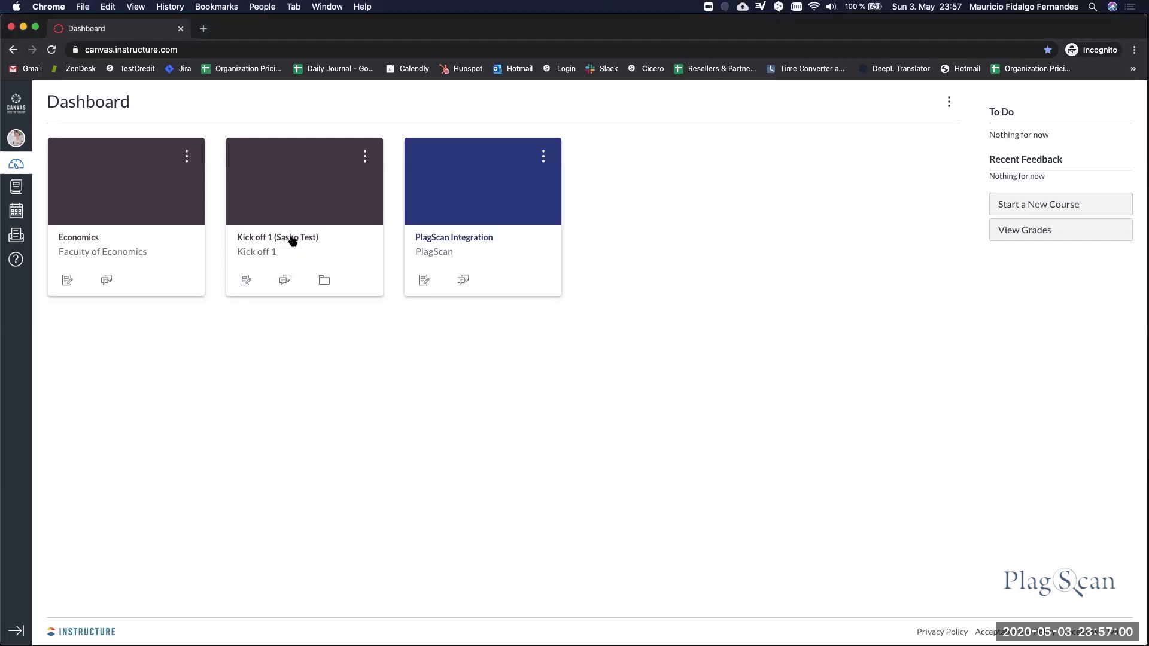
left_click(288, 240)
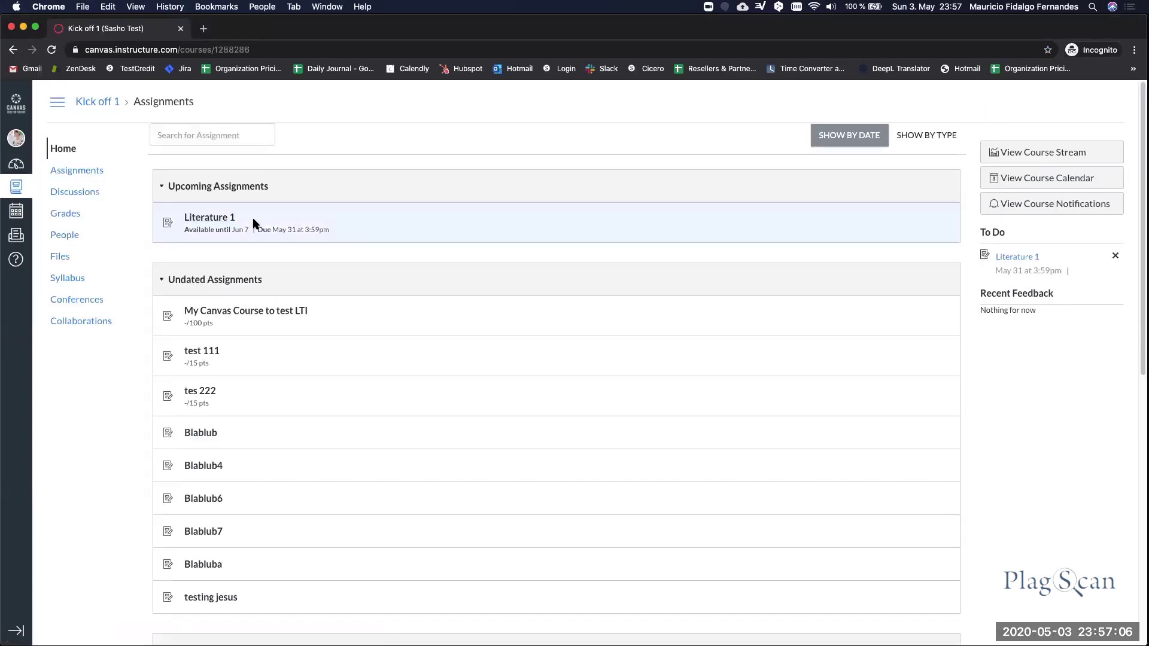
left_click(209, 219)
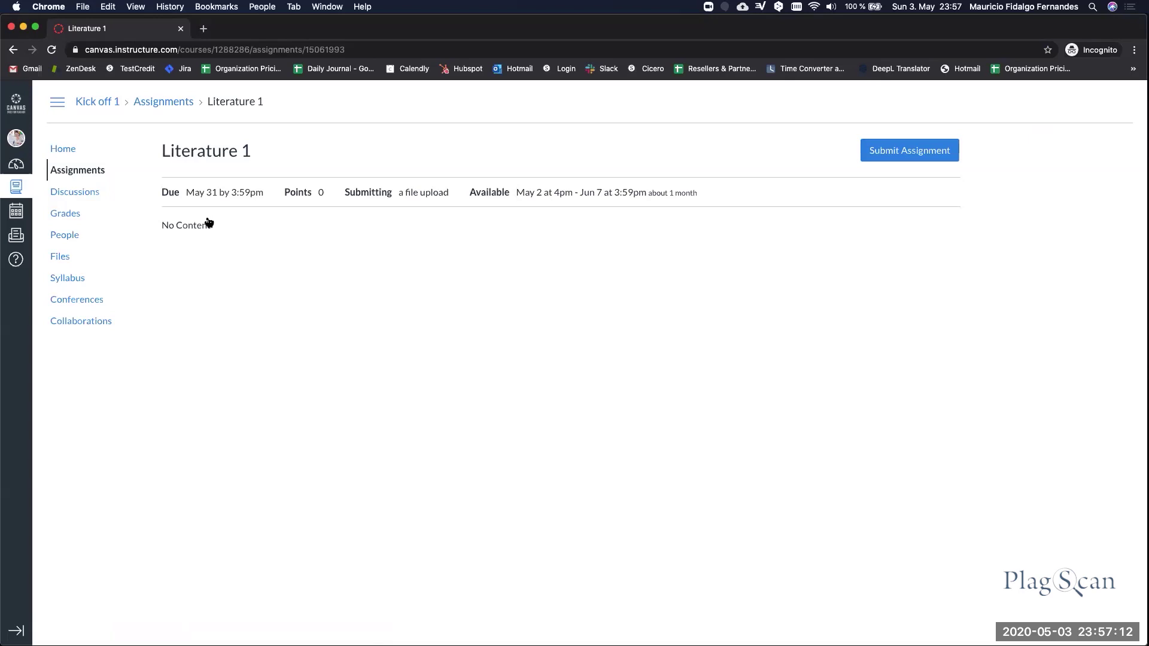
left_click(893, 154)
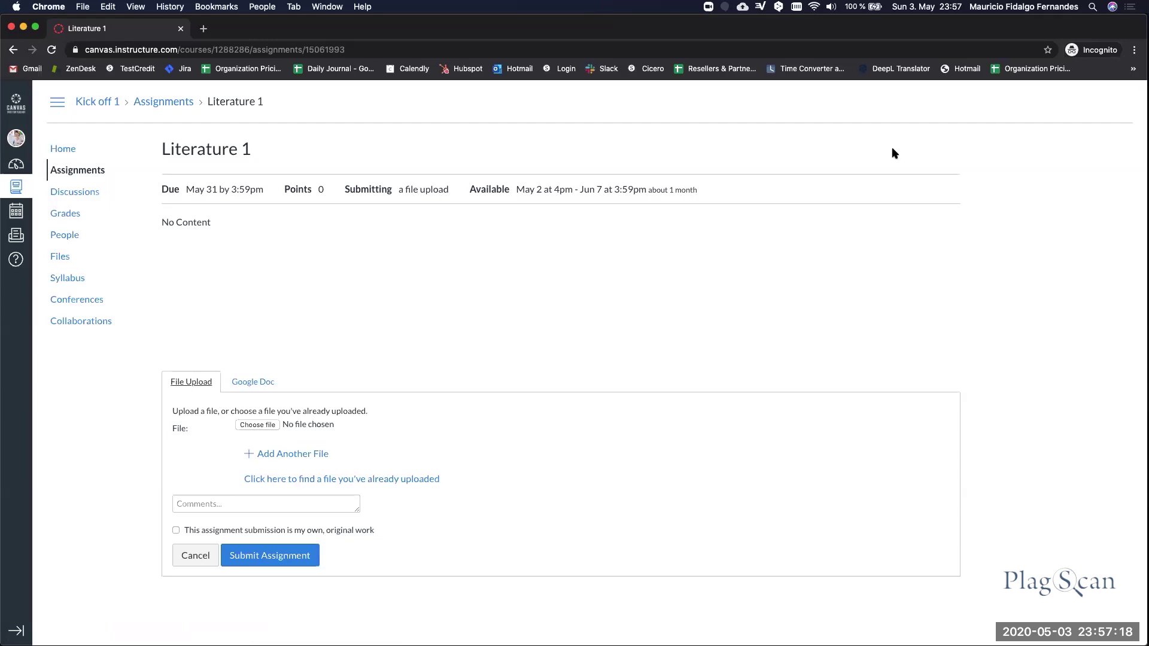
Attach Example_document.docx, declare the submission as own, original work, and submit the assignment
left_click(252, 427)
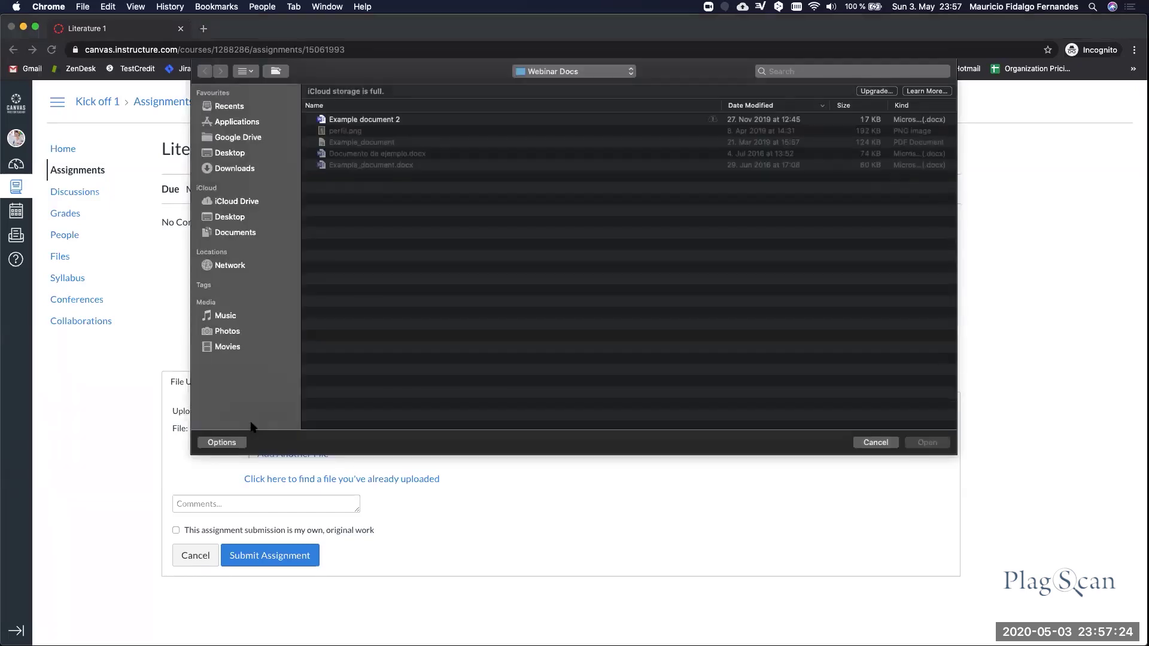
double_click(372, 165)
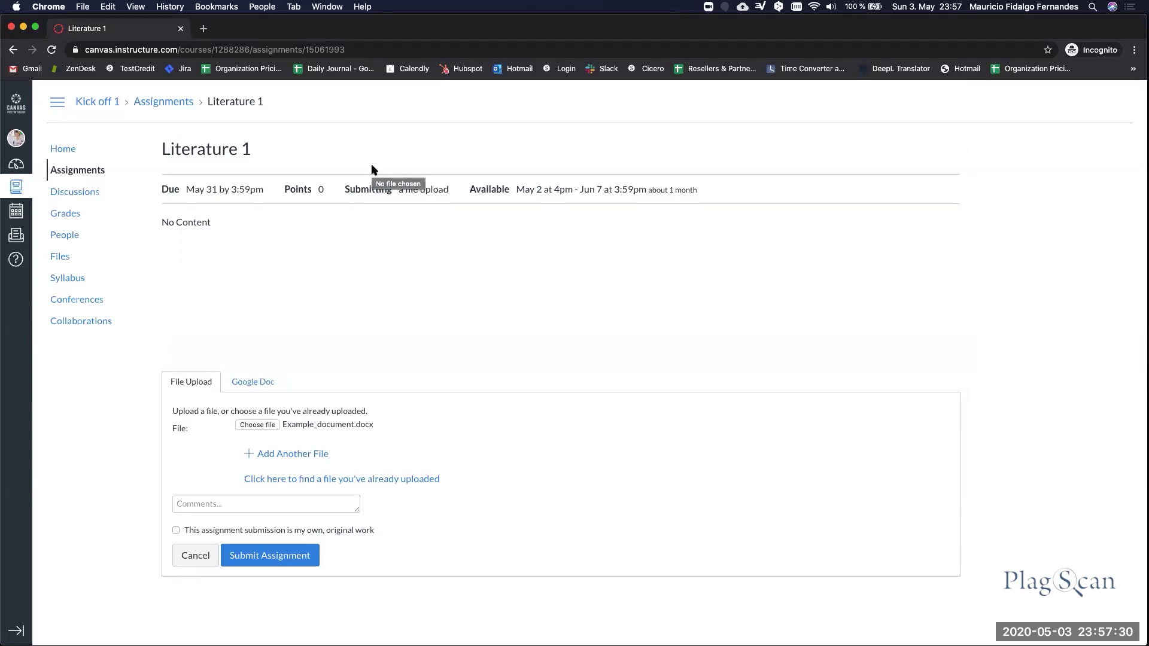
left_click(210, 503)
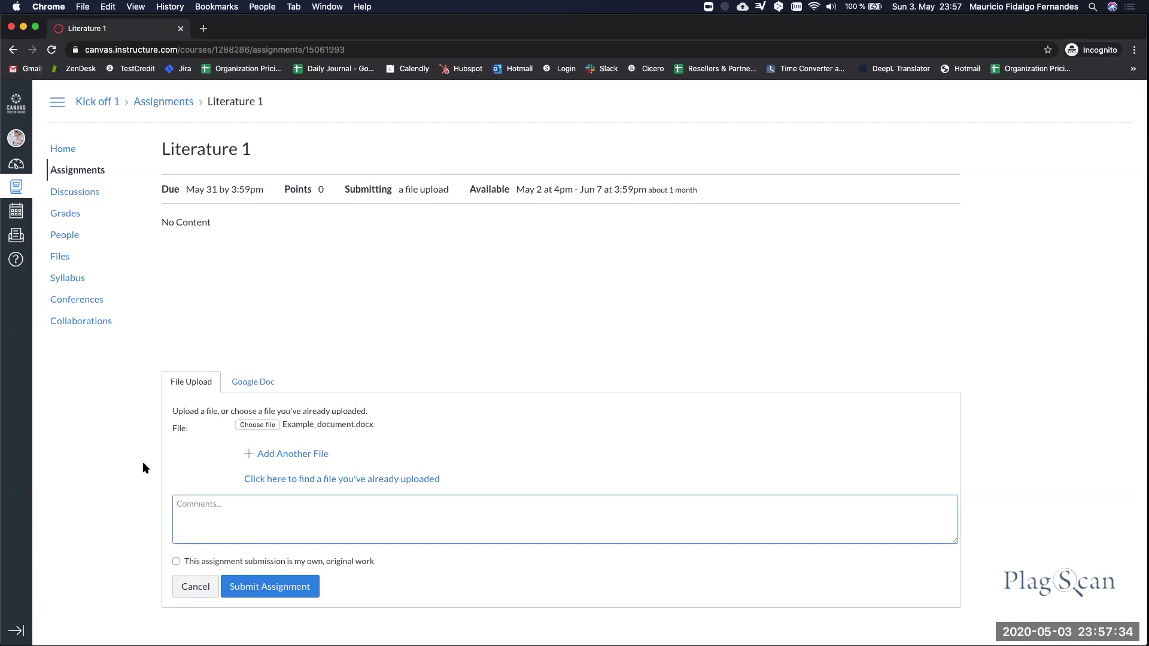
left_click(143, 477)
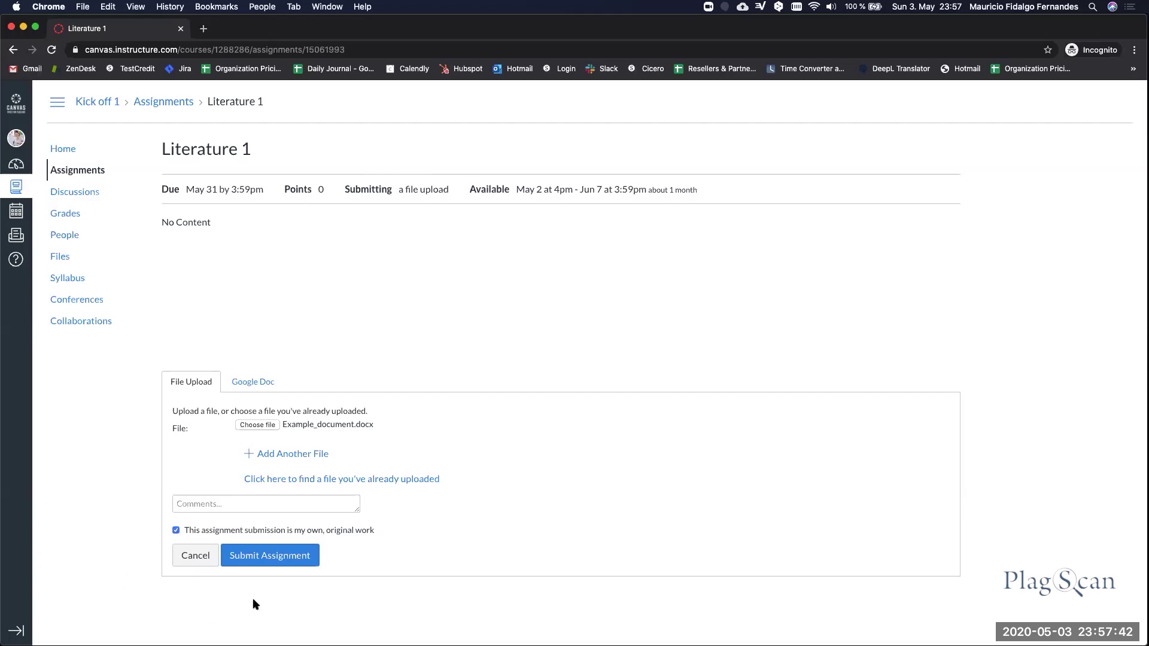
left_click(265, 563)
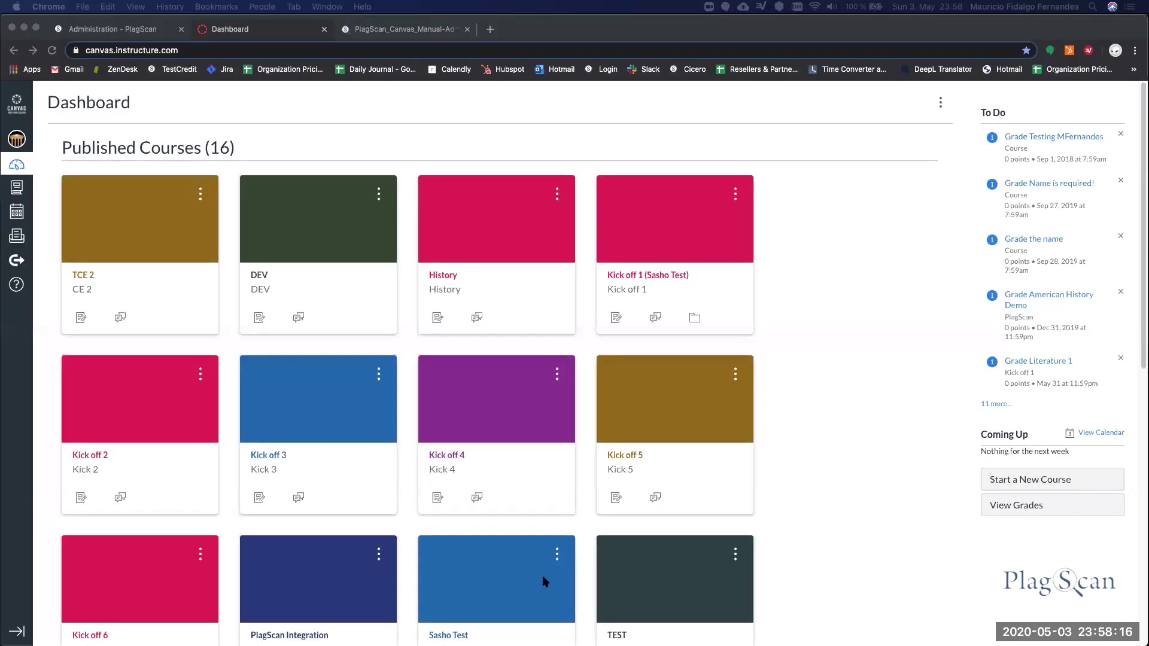
From the instructor's dashboard, open the Literature 1 assignment in the Kick off 1 course and view its submissions in SpeedGrader
left_click(646, 249)
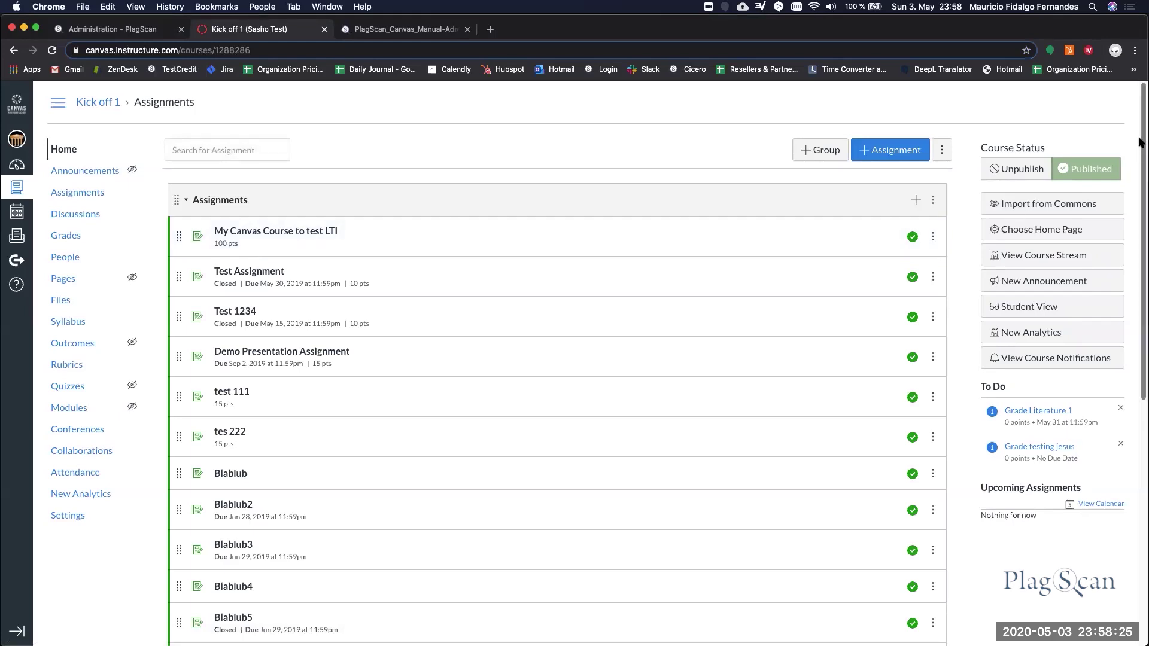
left_click_drag(1142, 147, 1142, 413)
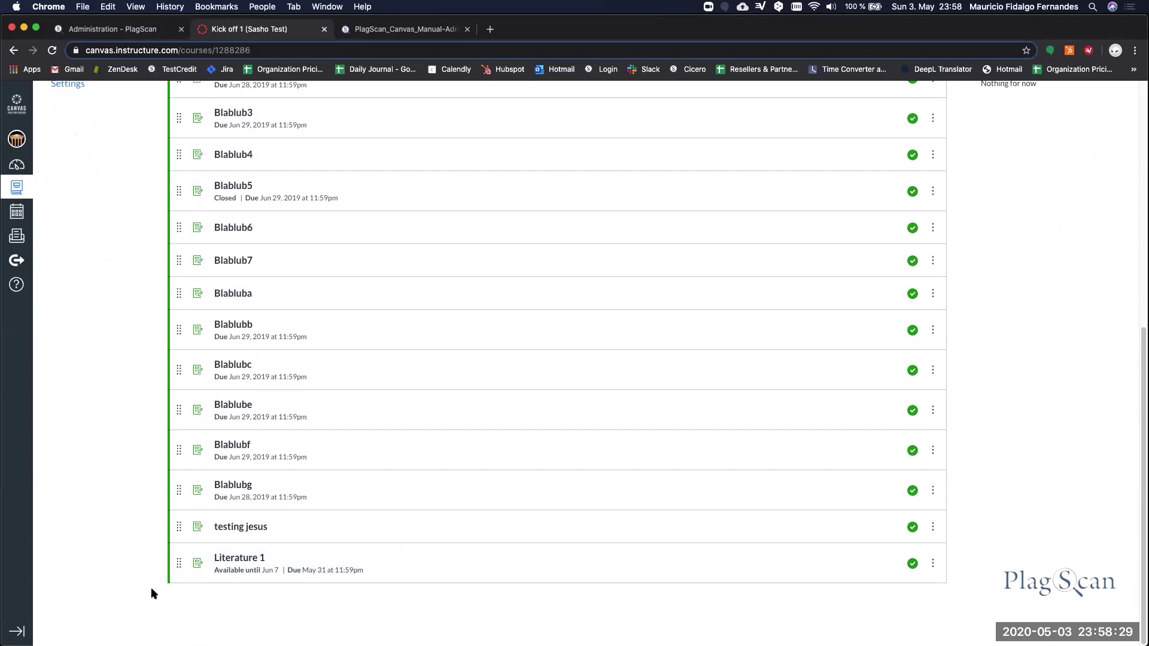
left_click(245, 560)
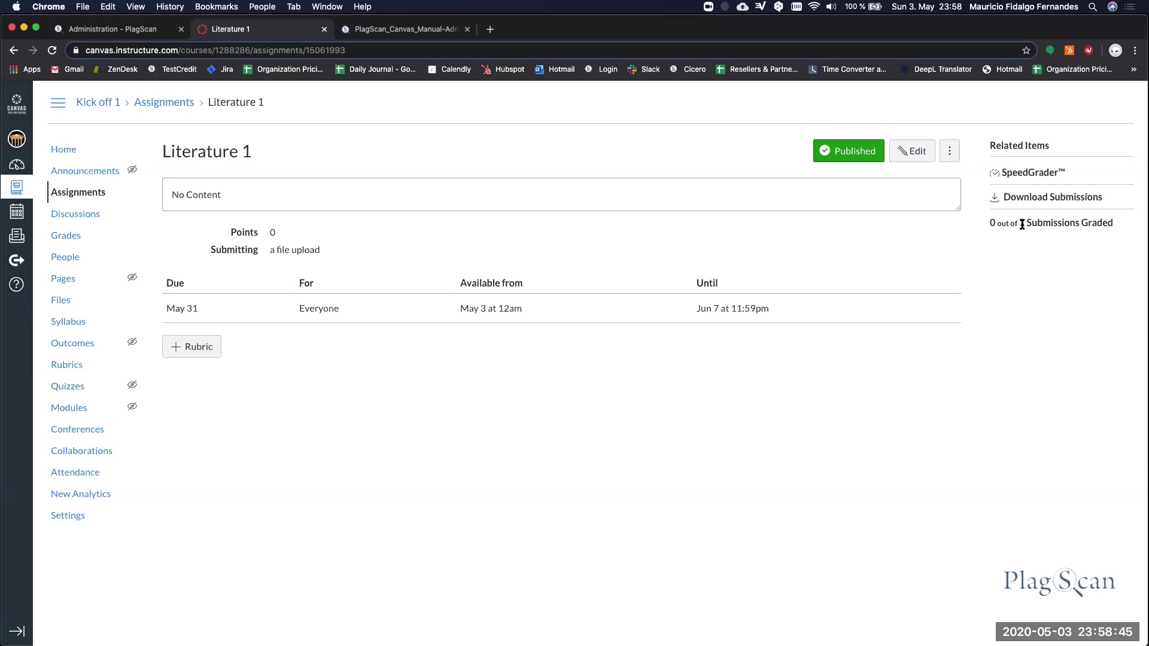
left_click(1022, 175)
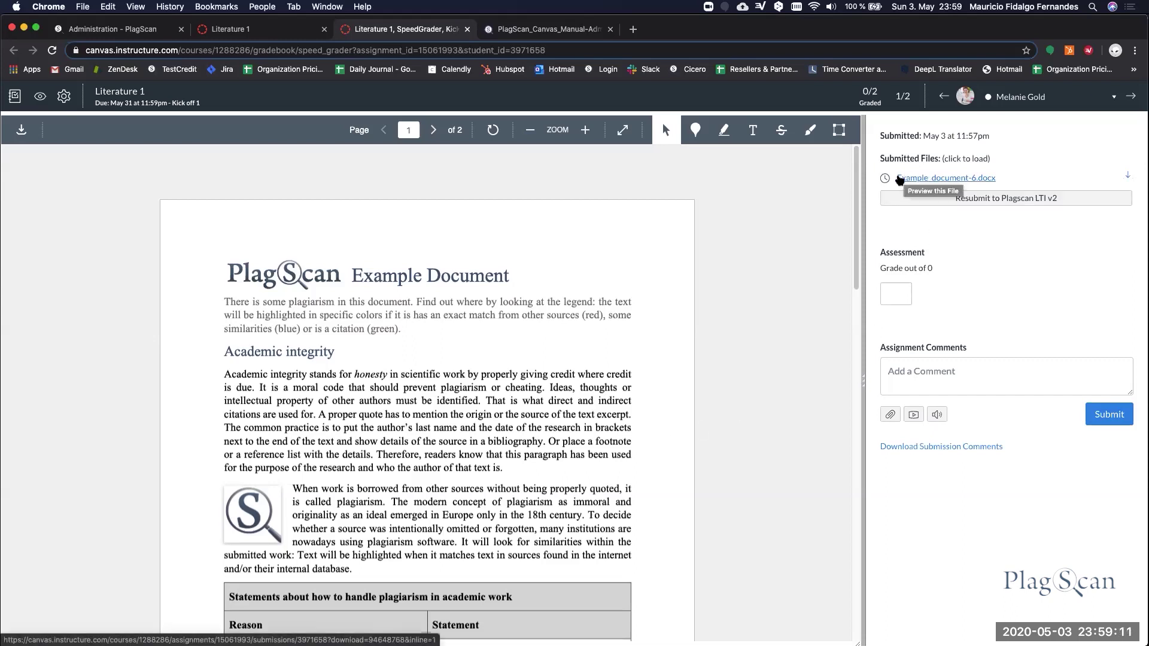
Check the similarity score status of the submitted Example_document-6.docx and reload the SpeedGrader page to refresh it
mouse_move(885, 179)
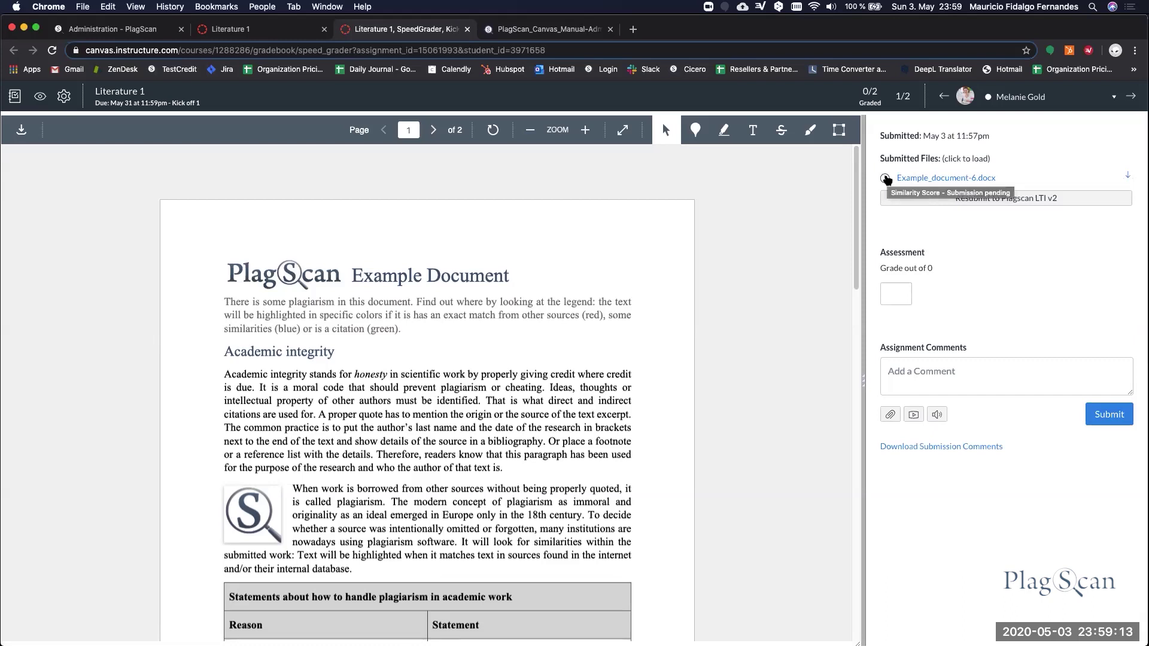
left_click(886, 179)
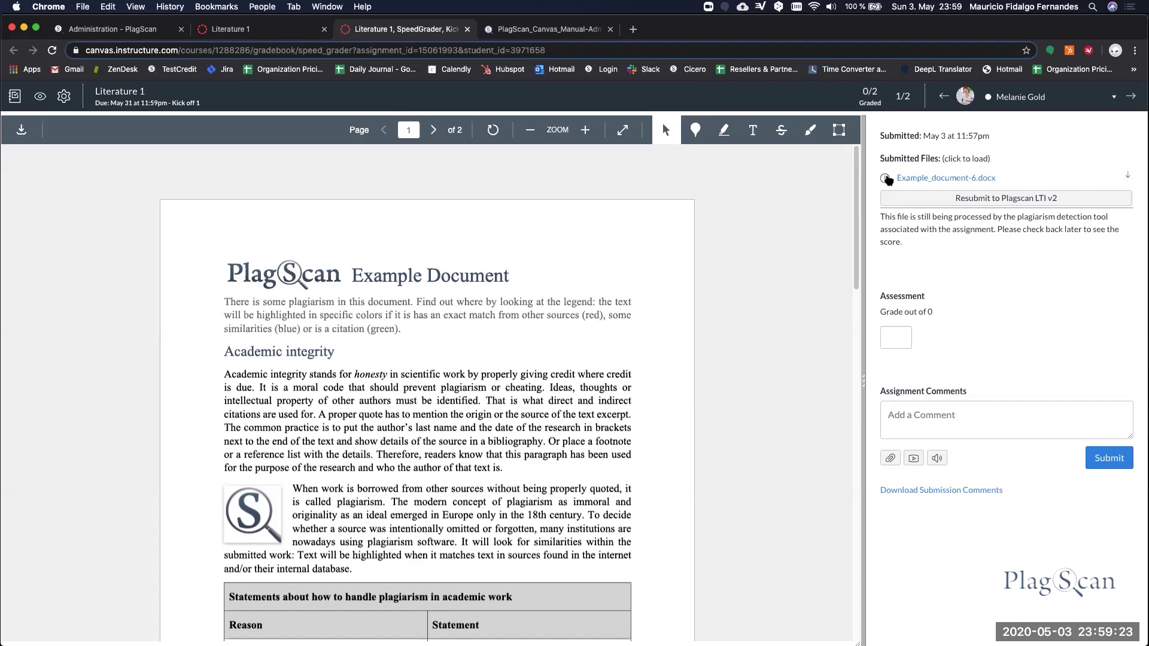
left_click(887, 178)
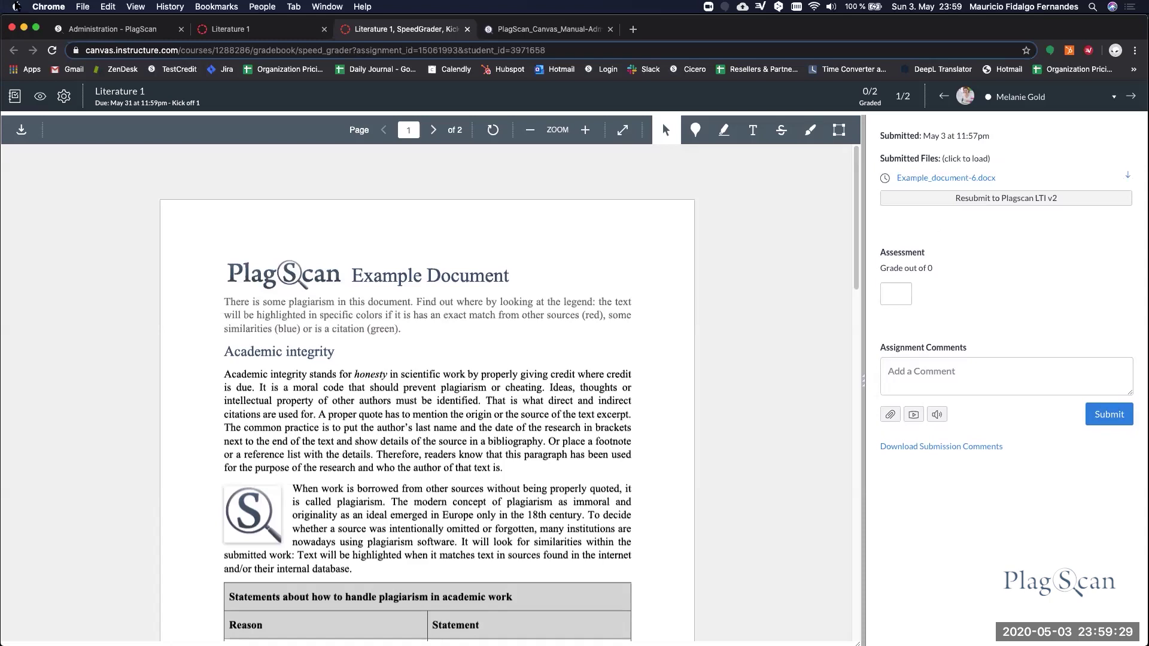
left_click(51, 52)
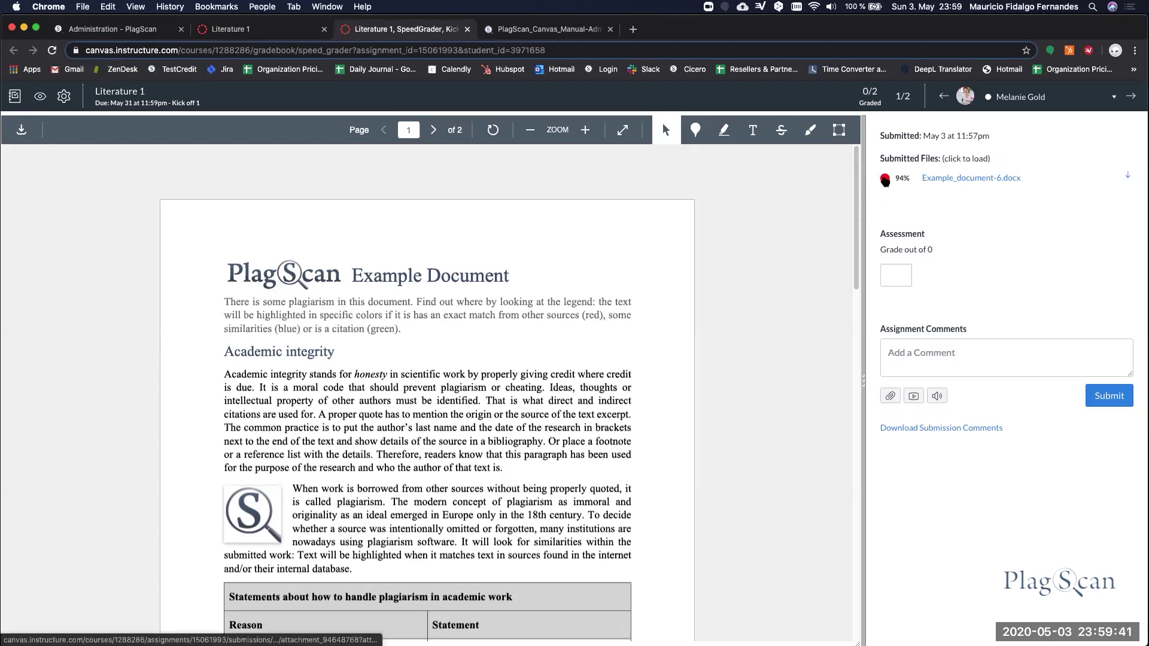
Open the PlagScan report from the file's similarity score and examine its overall plagiarism level and list of matching sources
left_click(885, 179)
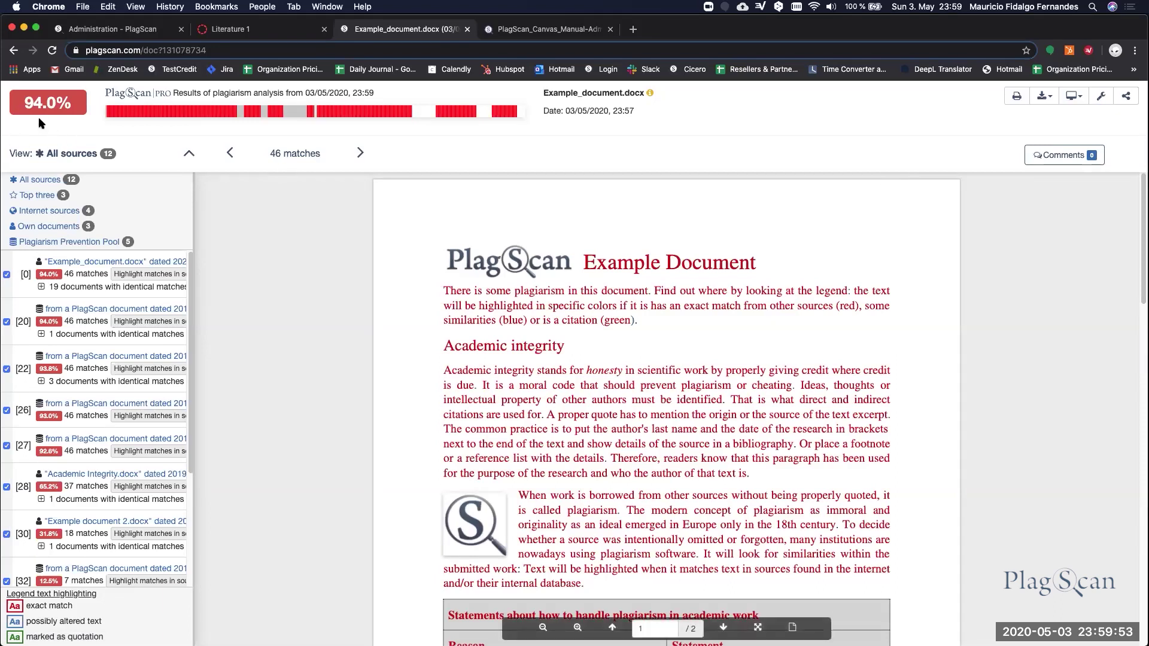
mouse_move(33, 114)
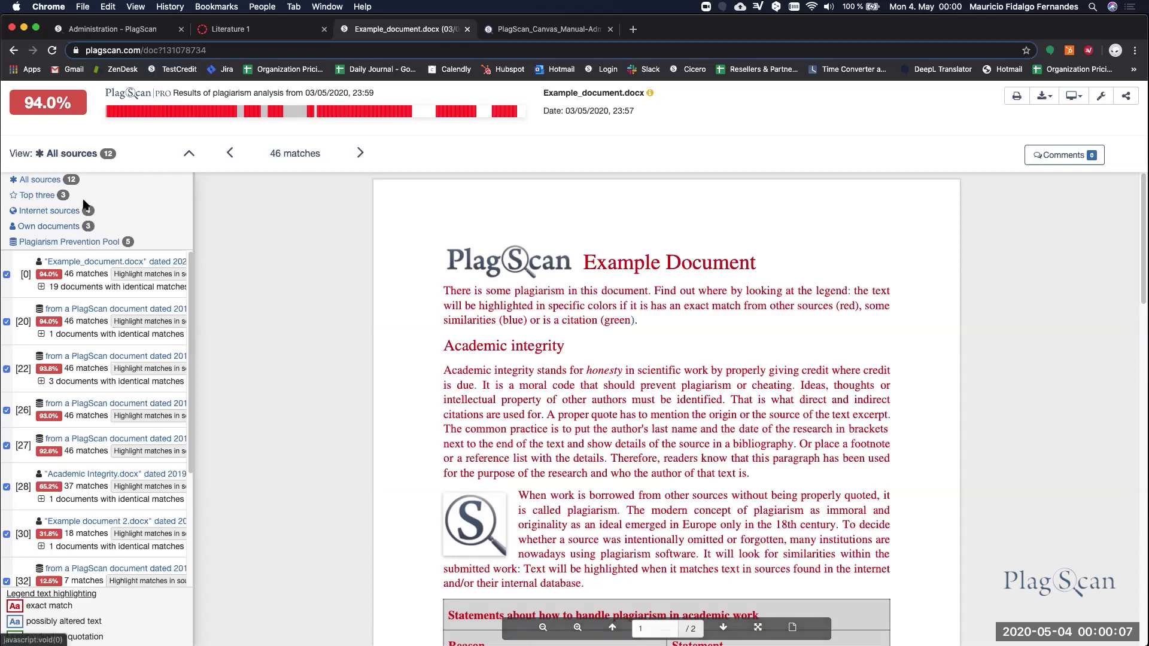
scroll(87, 270, "down", 3)
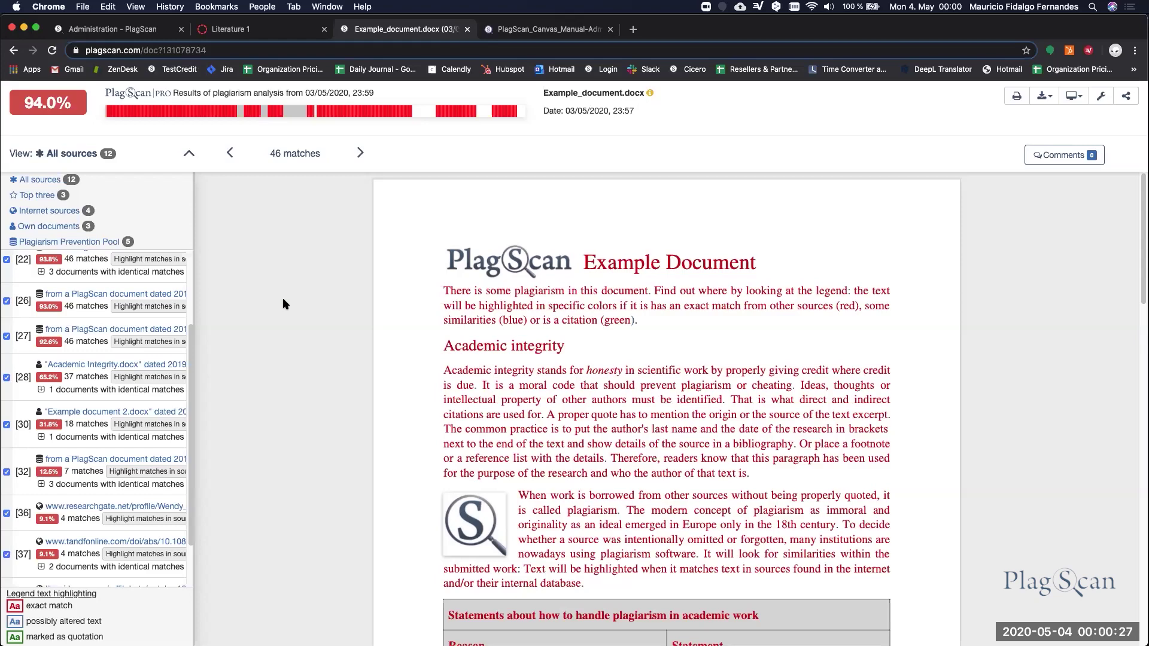
mouse_move(513, 630)
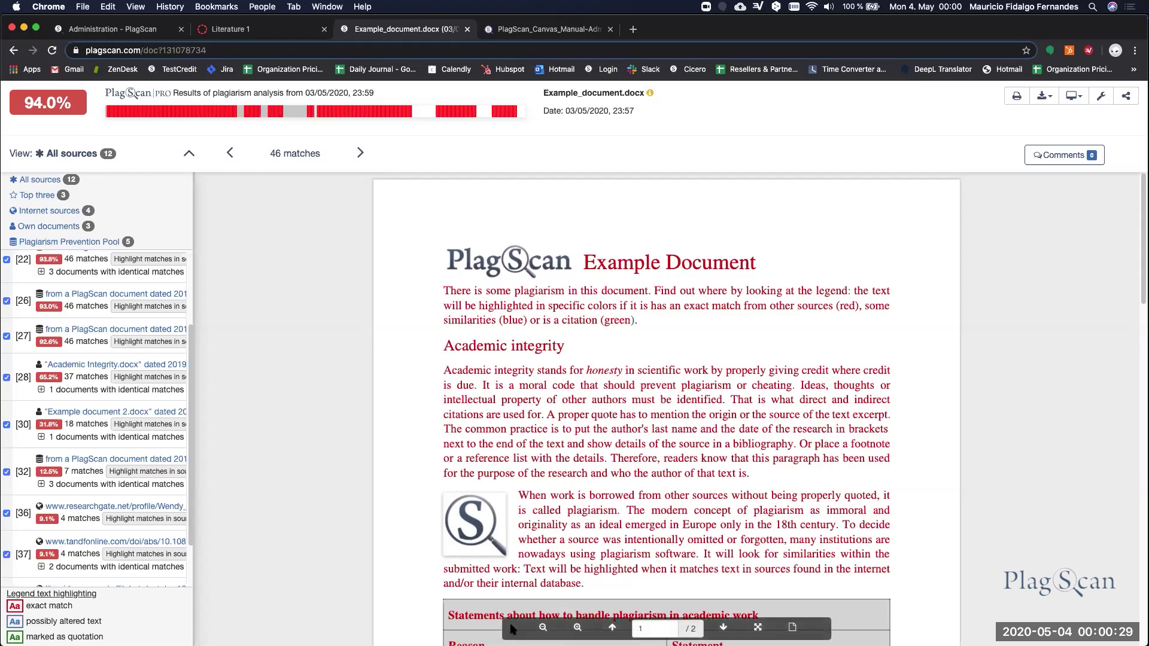